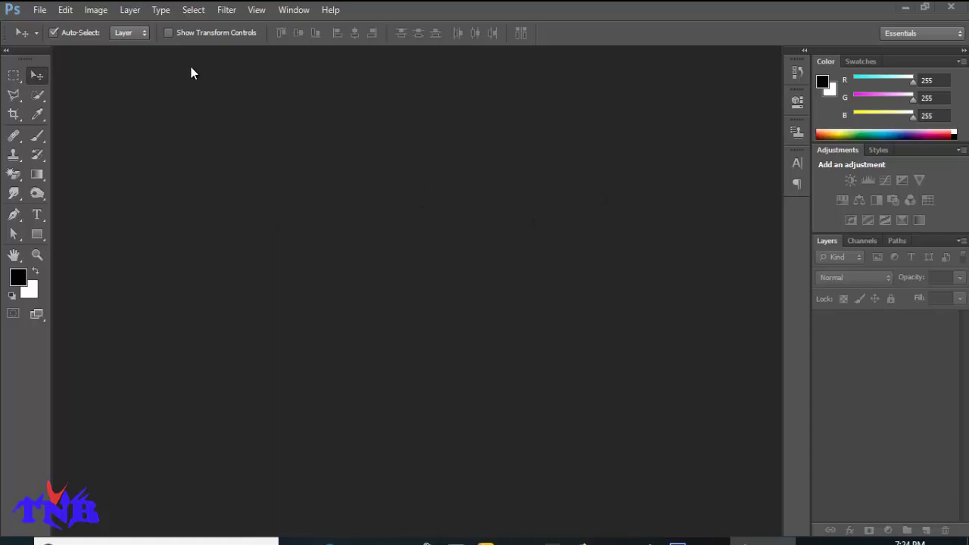
Create a new white 2560 × 1440 px document at 300 ppi
click(41, 10)
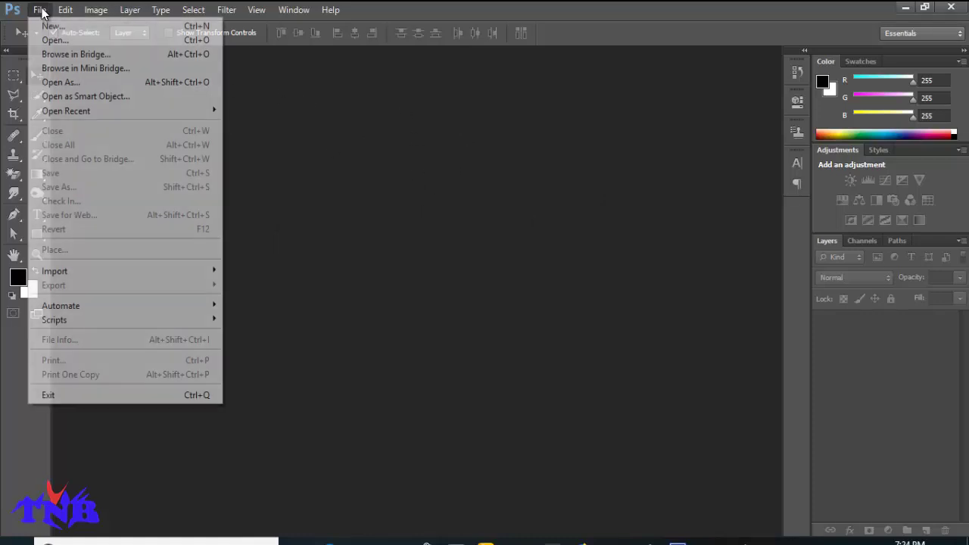
click(52, 26)
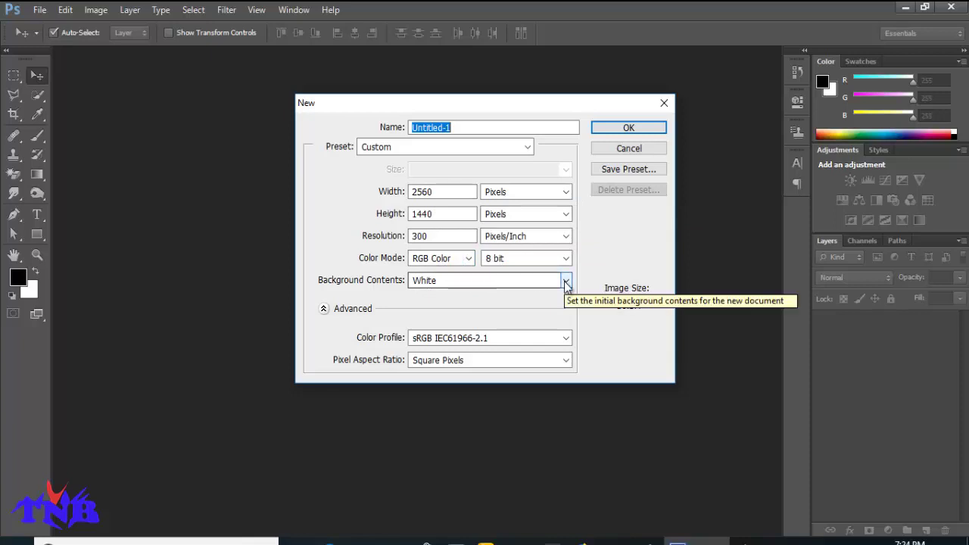
click(629, 129)
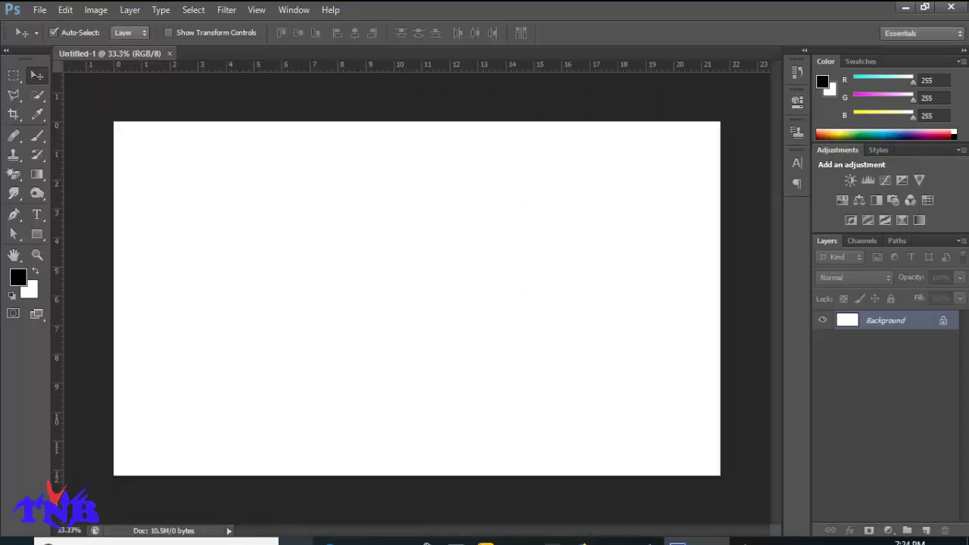
click(379, 542)
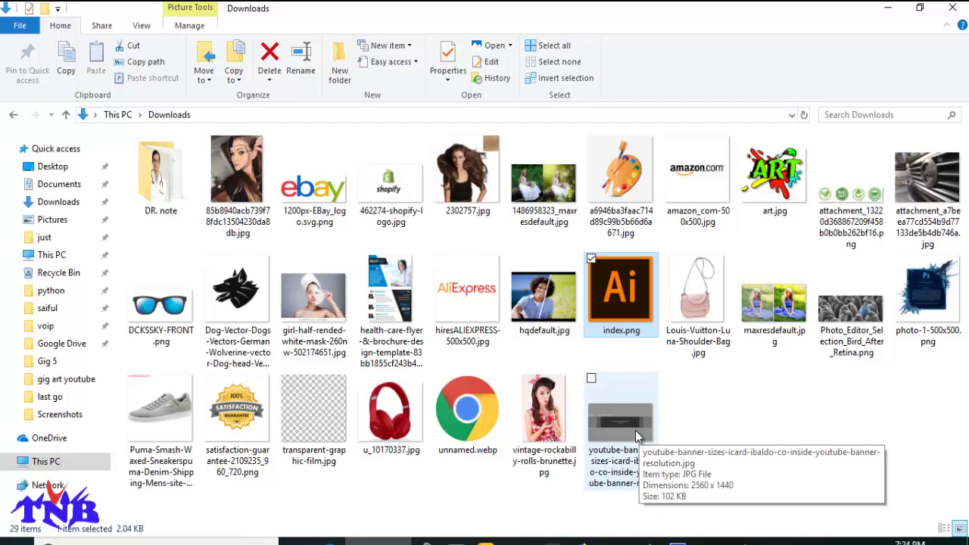
Place the youtube-banner template JPG over the whole canvas, accepting Camera Raw defaults
mouse_move(635, 430)
mouse_down()
mouse_move(704, 534)
mouse_move(356, 258)
mouse_move(484, 240)
mouse_up()
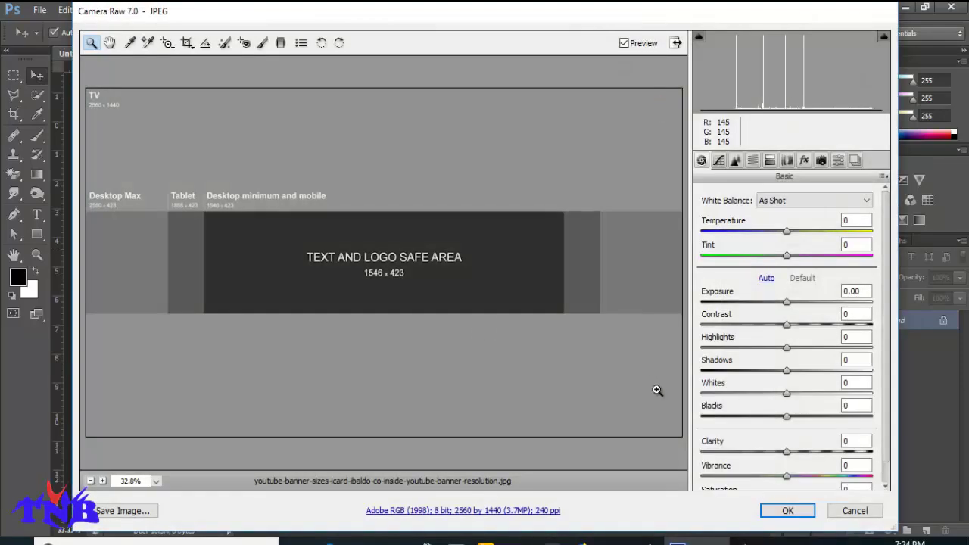
click(788, 510)
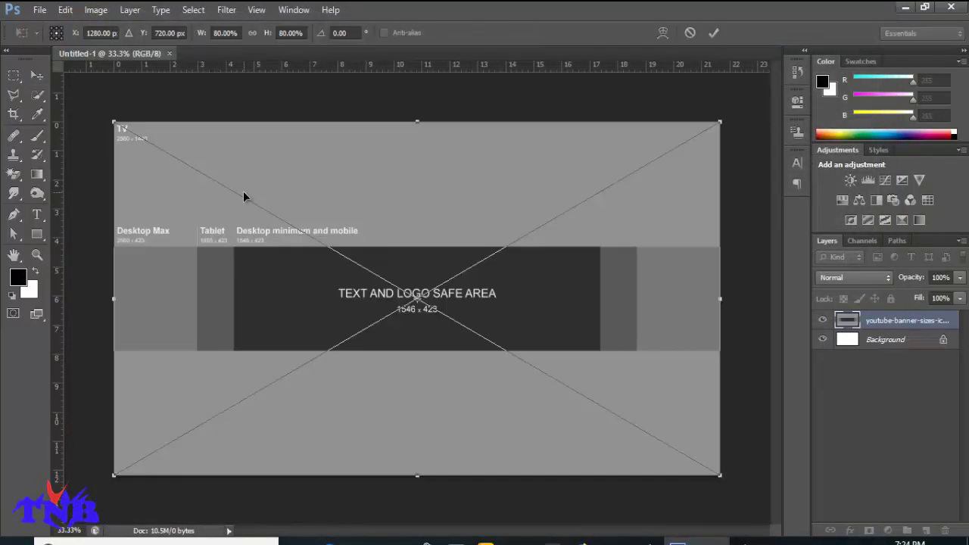
click(715, 34)
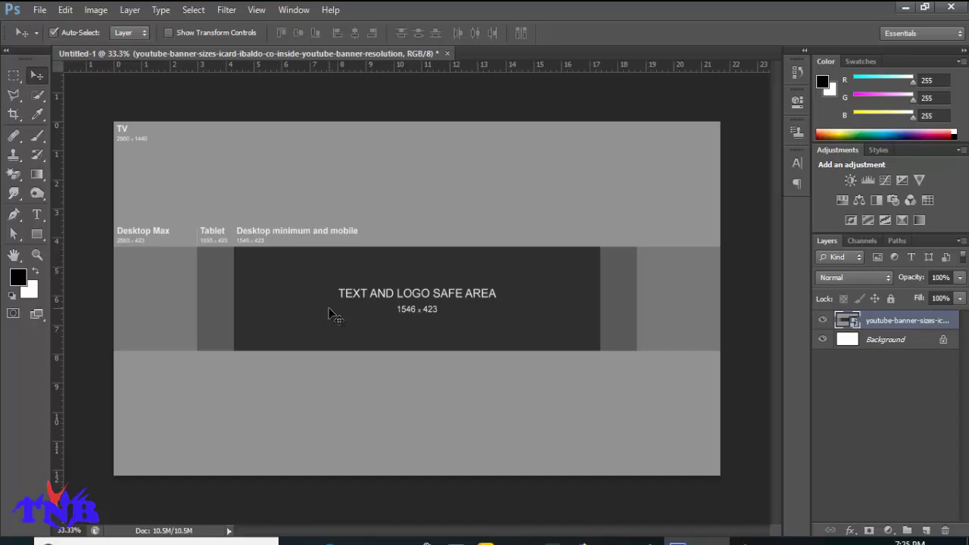
Add horizontal guides at 4.27 and 7.72 cm and vertical guides at 4.14 and 17.84 cm
click(587, 539)
drag(477, 69, 477, 247)
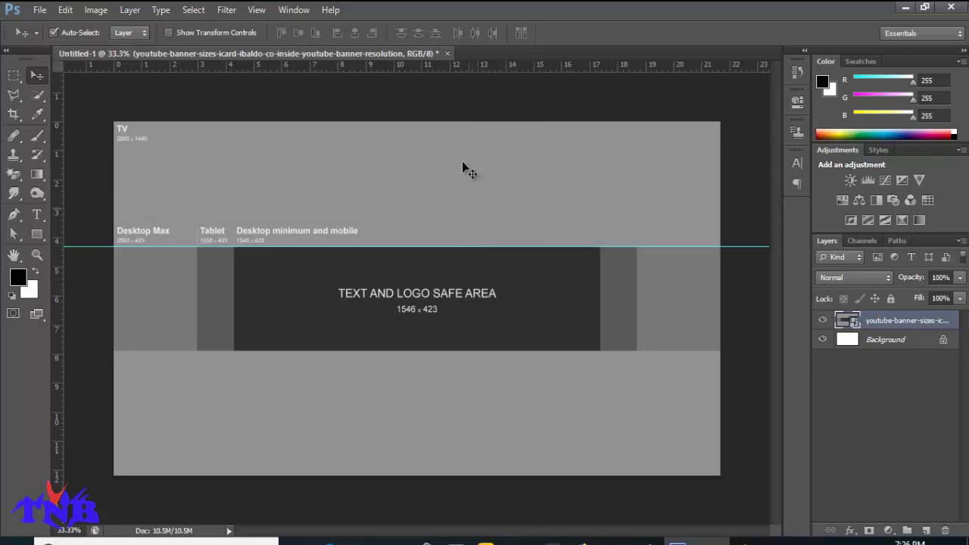
drag(461, 69, 461, 351)
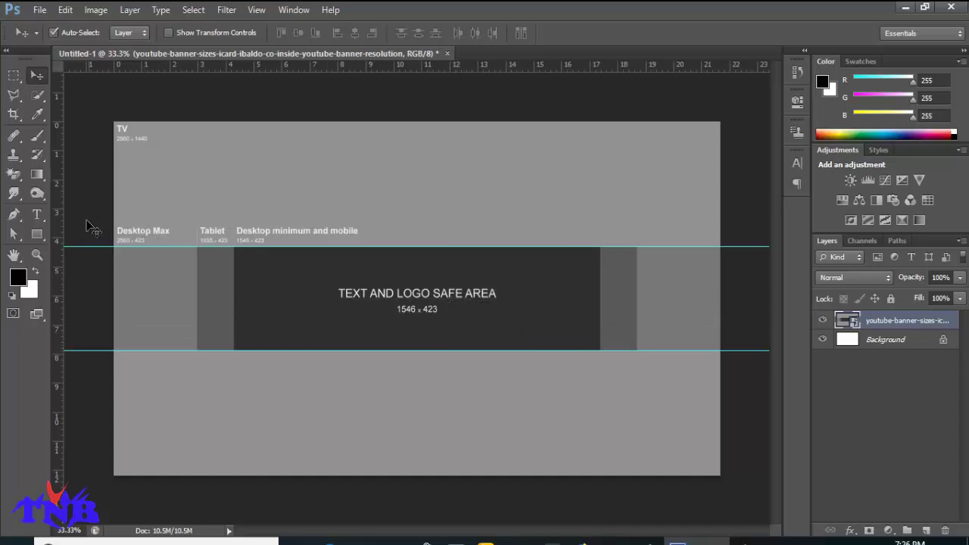
drag(58, 218, 234, 248)
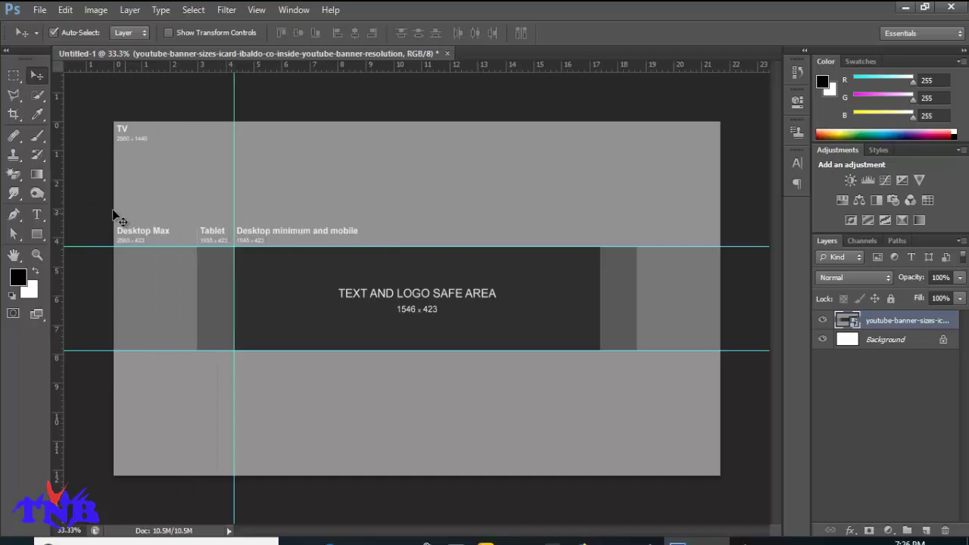
mouse_move(61, 210)
mouse_down()
mouse_move(613, 234)
mouse_move(601, 231)
mouse_up()
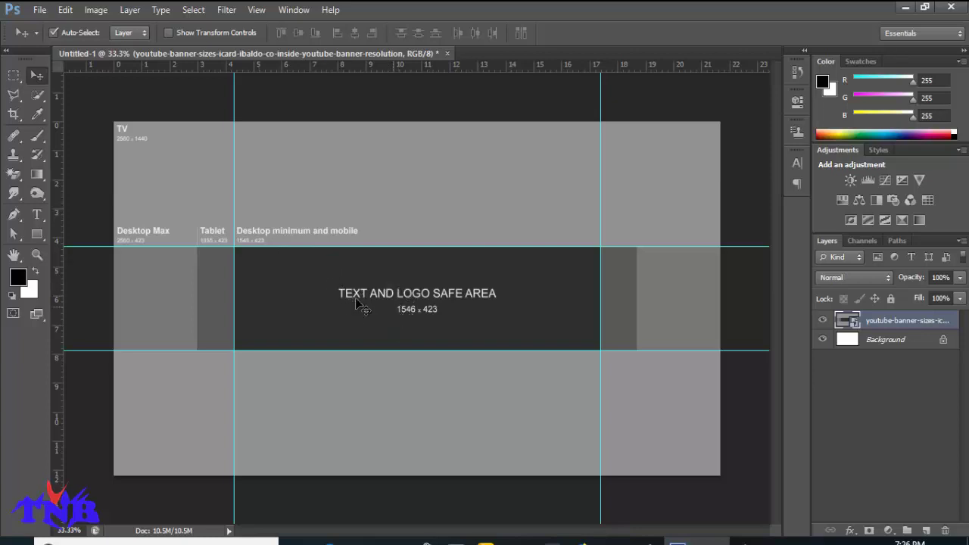
drag(38, 235, 61, 232)
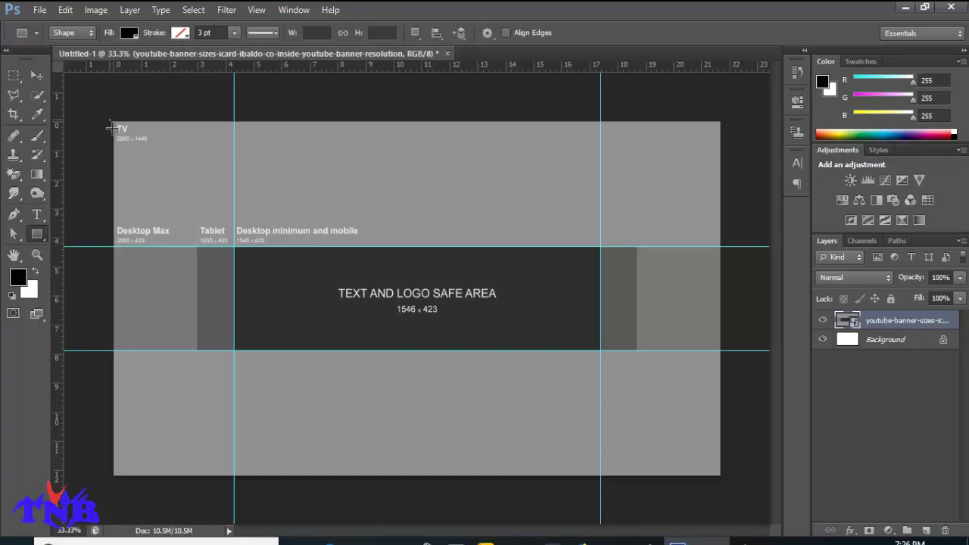
Draw black rectangles covering the banner above and below the horizontal guides
drag(110, 127, 730, 246)
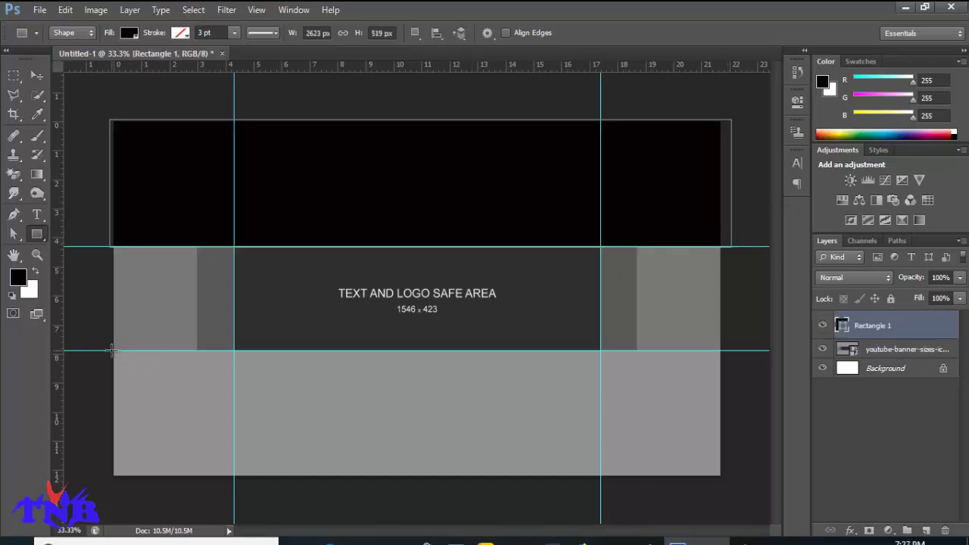
drag(114, 350, 727, 471)
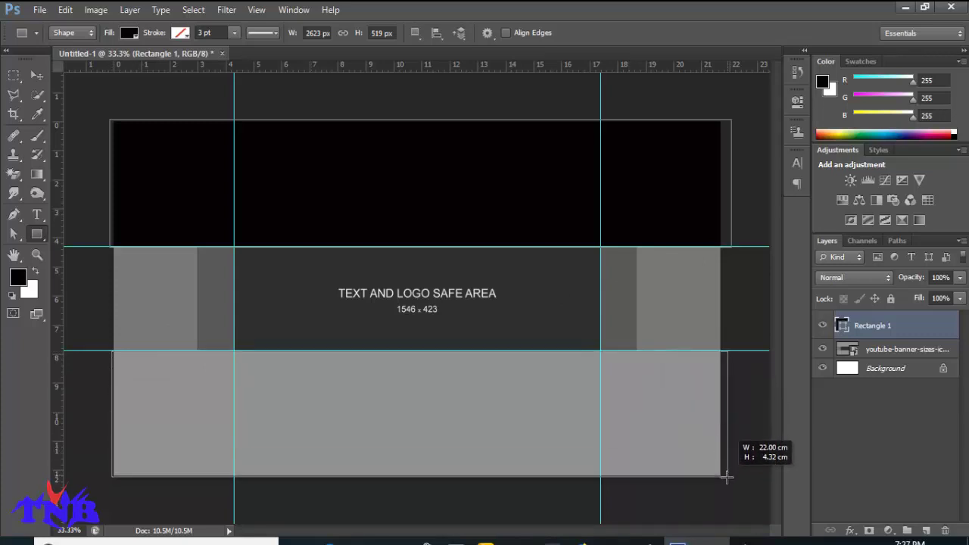
drag(727, 470, 727, 480)
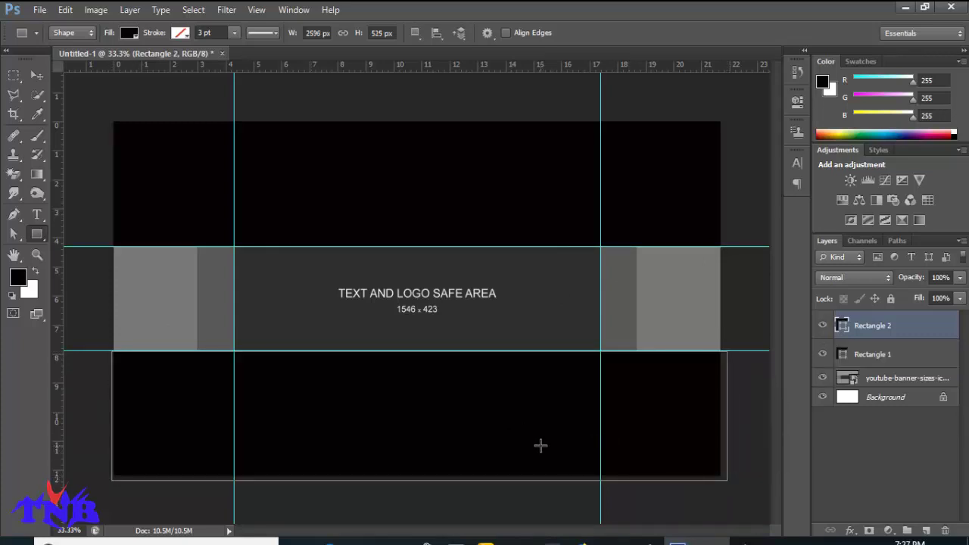
click(898, 384)
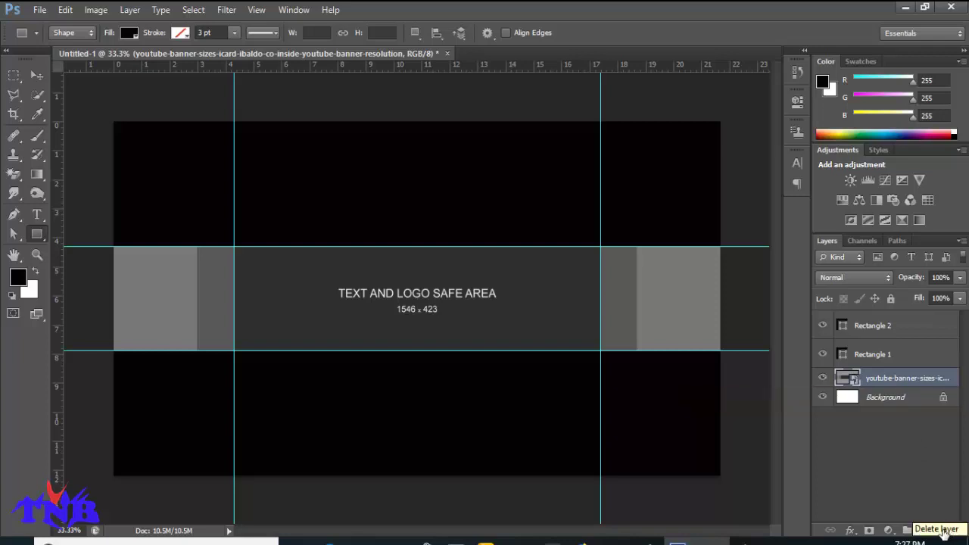
Delete the template layer and fill the Background with the orange-yellow preset gradient
click(945, 530)
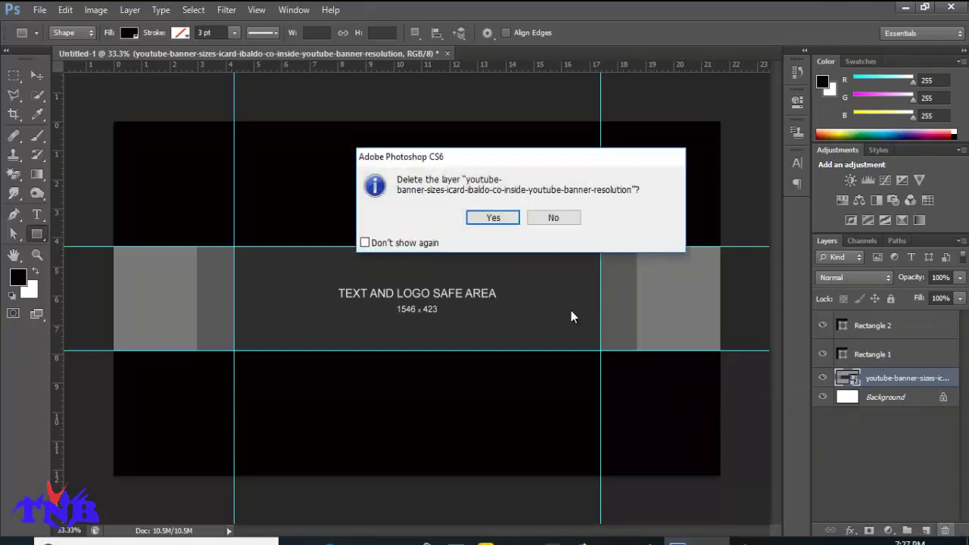
click(478, 223)
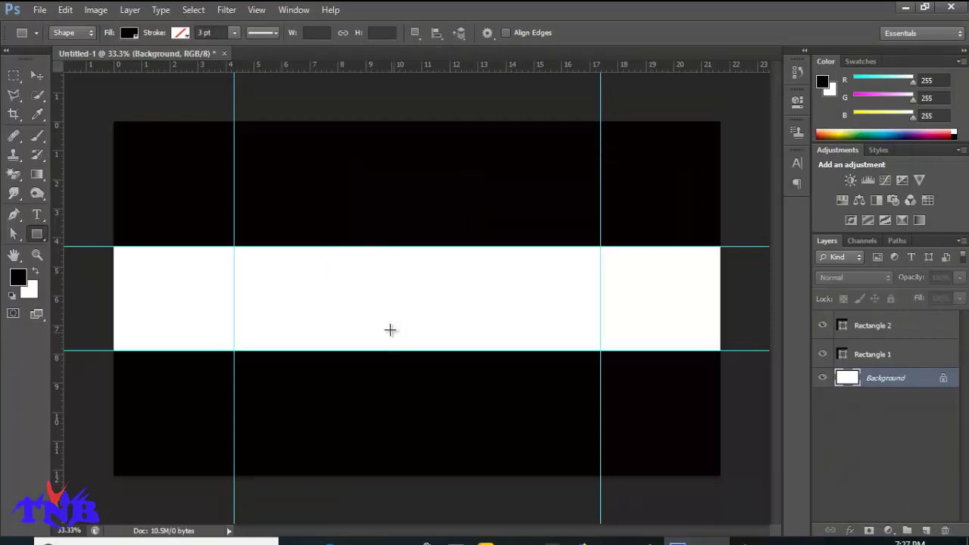
click(40, 175)
click(67, 171)
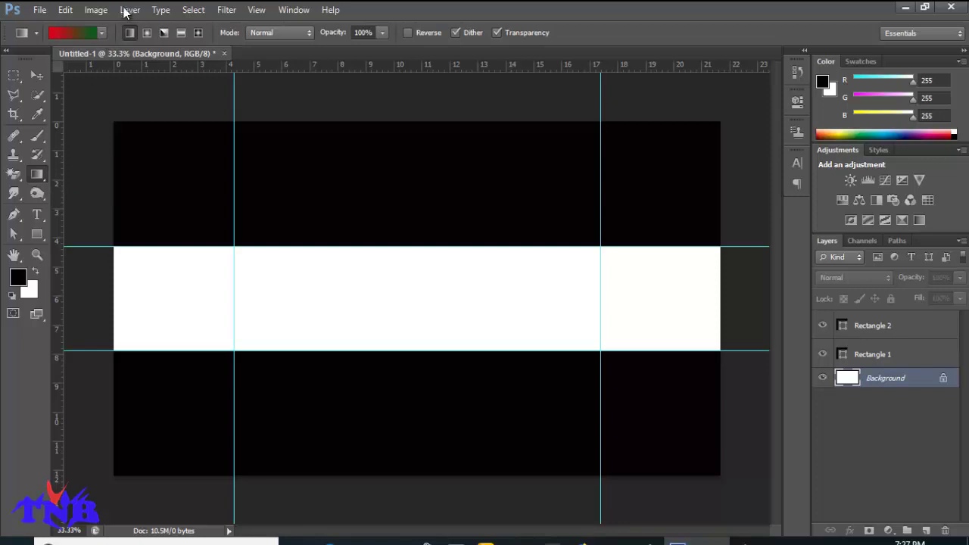
click(100, 33)
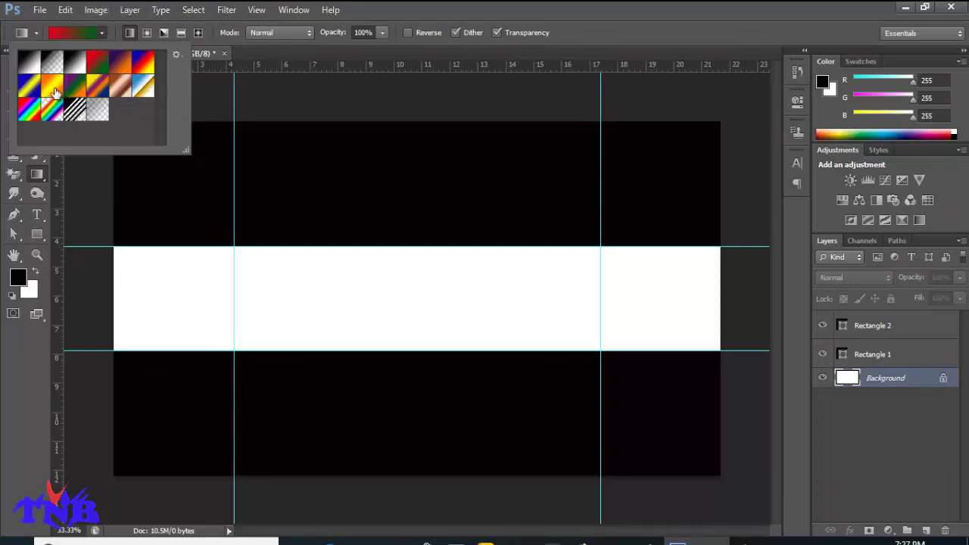
click(51, 85)
click(259, 286)
drag(259, 279, 716, 320)
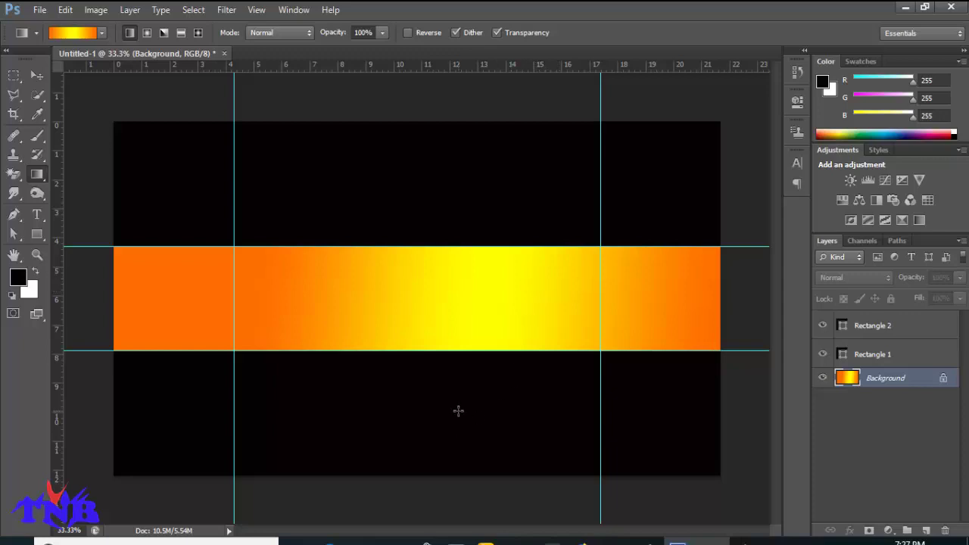
click(393, 538)
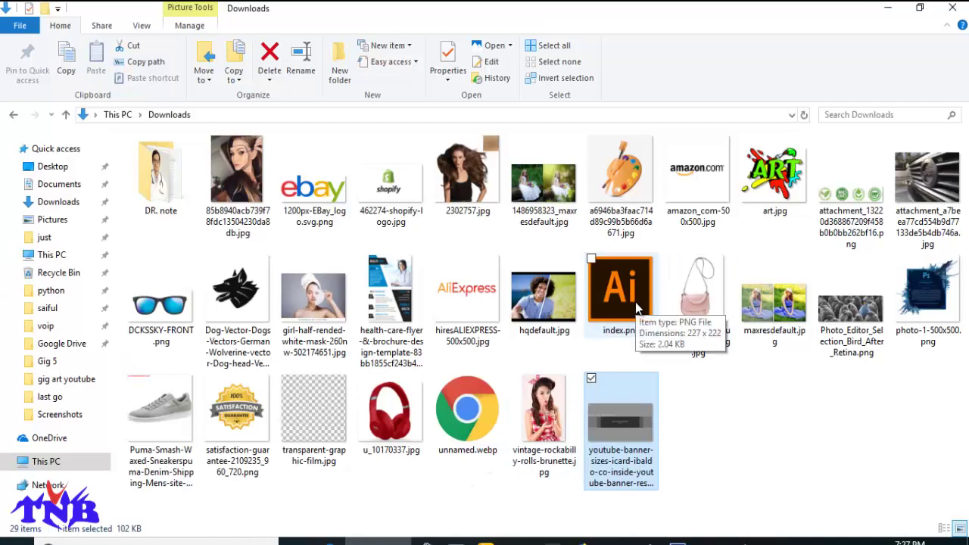
Place index.png (Ai logo) and scale it down to a small square near the right guide
mouse_move(623, 300)
mouse_down()
mouse_move(691, 542)
mouse_move(577, 294)
mouse_up()
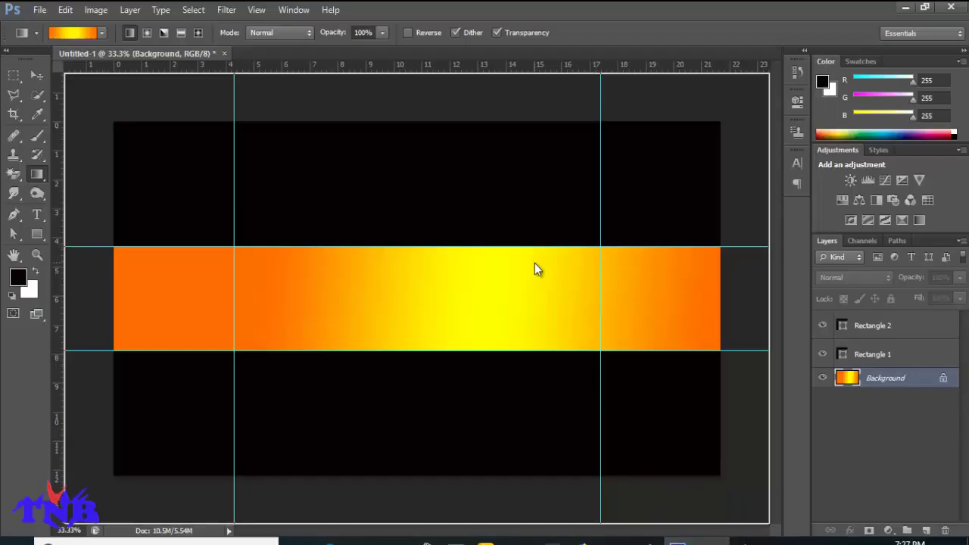
drag(535, 263, 530, 262)
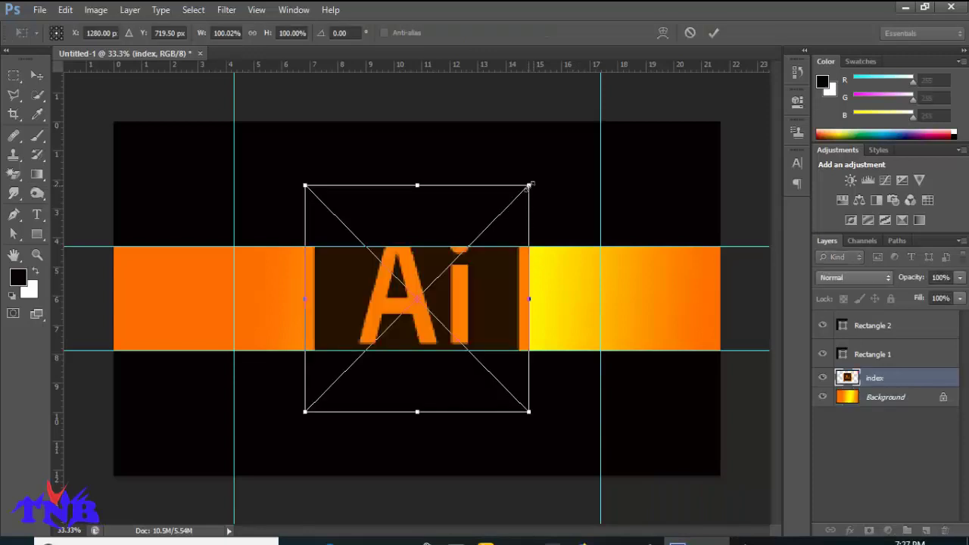
click(44, 80)
click(431, 218)
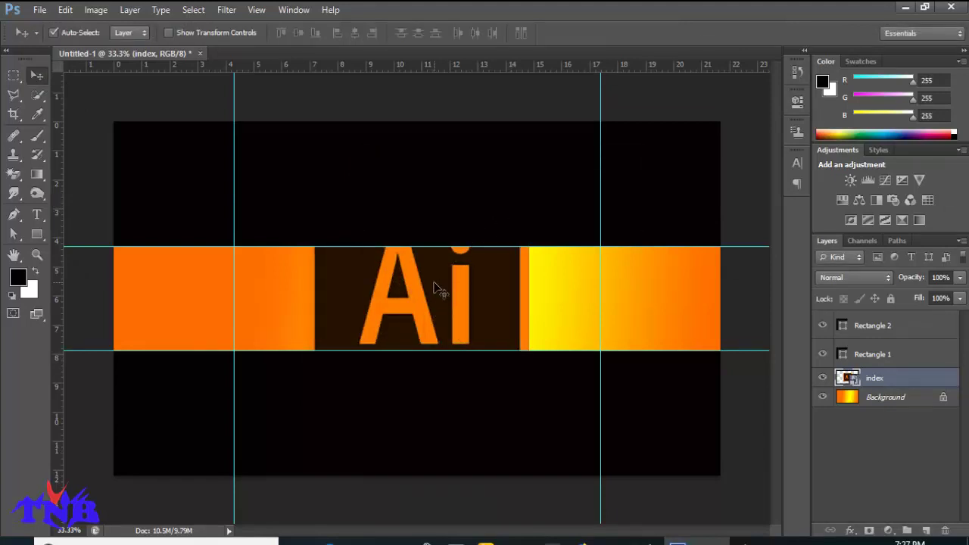
key(ctrl+t)
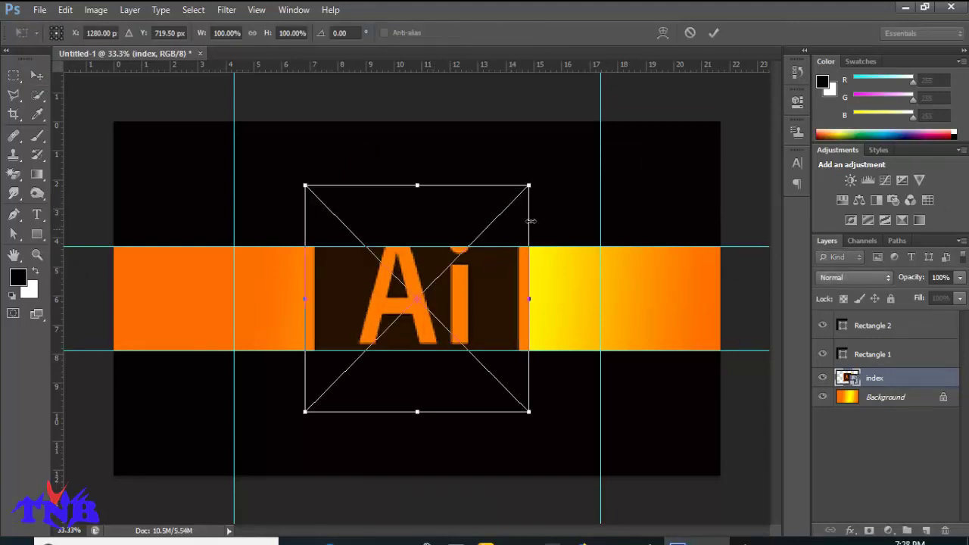
mouse_move(528, 186)
mouse_down()
mouse_move(409, 328)
mouse_move(498, 248)
mouse_move(465, 255)
mouse_move(444, 293)
mouse_move(584, 270)
mouse_move(581, 293)
mouse_move(558, 297)
mouse_up()
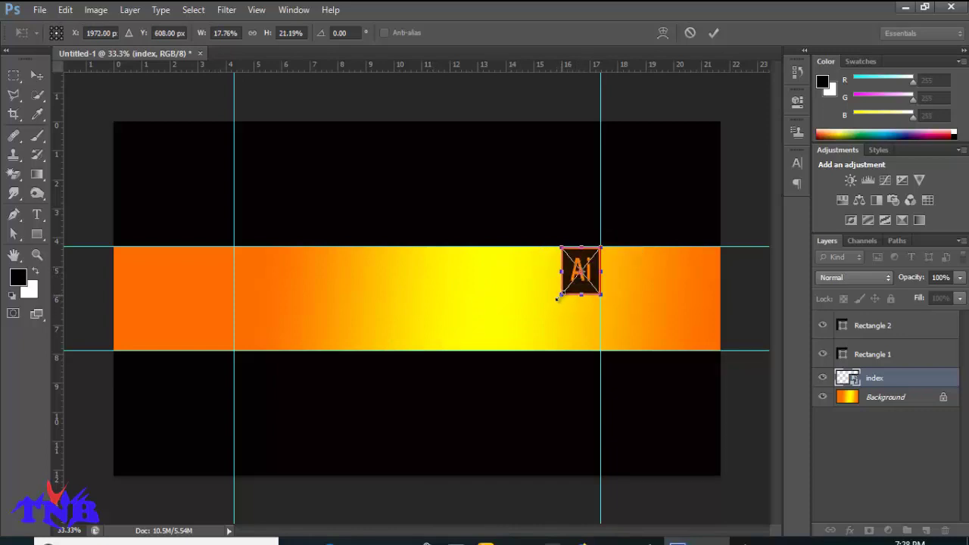
click(708, 33)
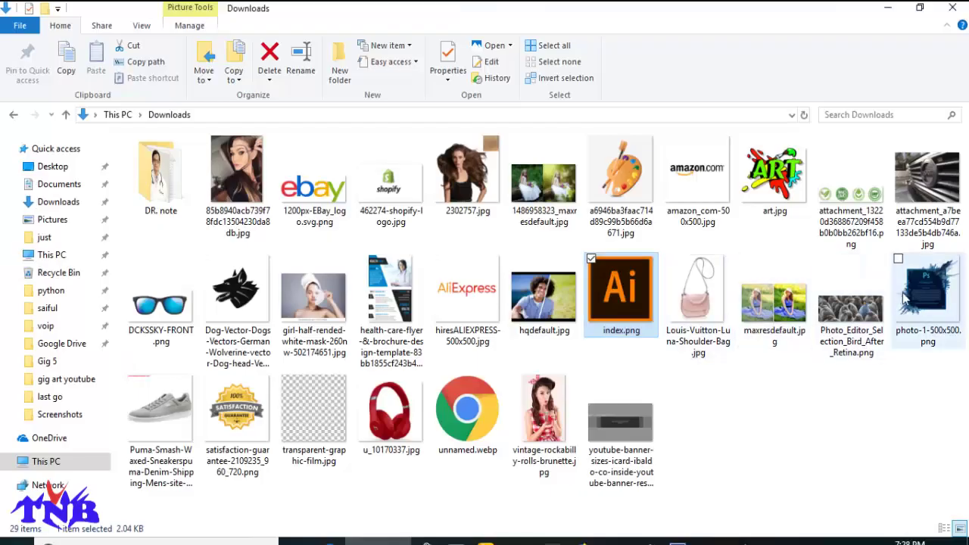
Place photo-1-500x500.png and shrink it into position just left of the Ai logo
click(927, 299)
drag(927, 299, 483, 290)
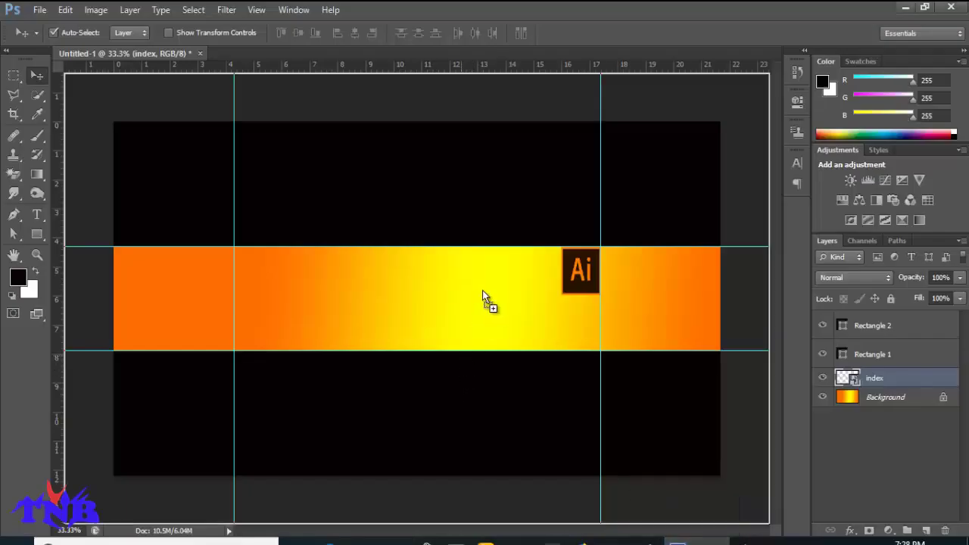
drag(498, 252, 487, 277)
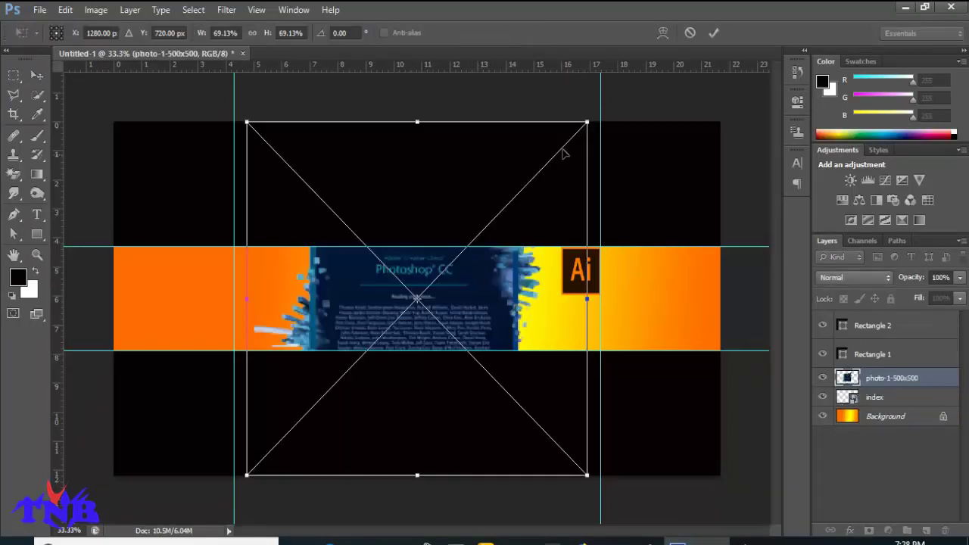
drag(585, 124, 426, 296)
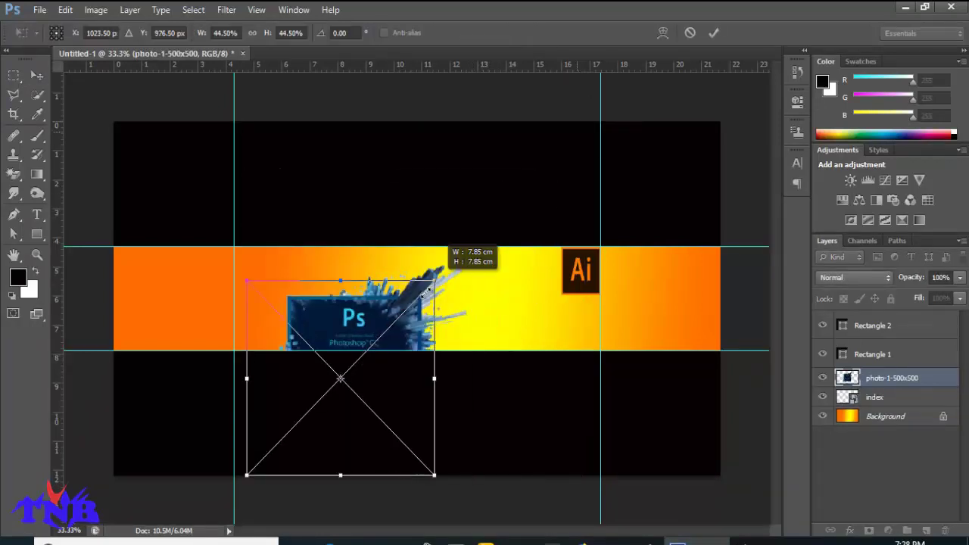
mouse_move(411, 337)
mouse_down()
mouse_move(533, 212)
mouse_move(565, 228)
mouse_move(487, 303)
mouse_move(545, 253)
mouse_up()
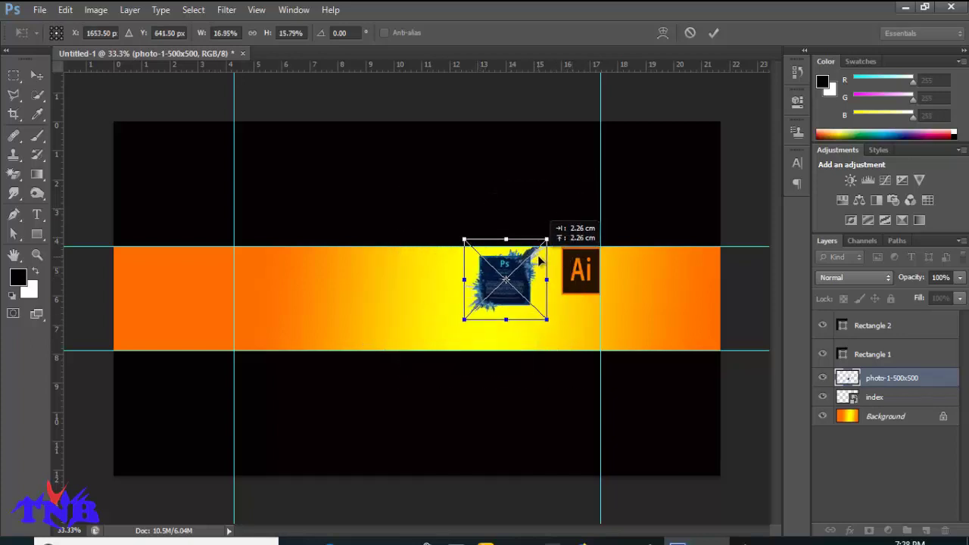
mouse_move(464, 324)
mouse_down()
mouse_move(502, 295)
mouse_move(530, 292)
mouse_up()
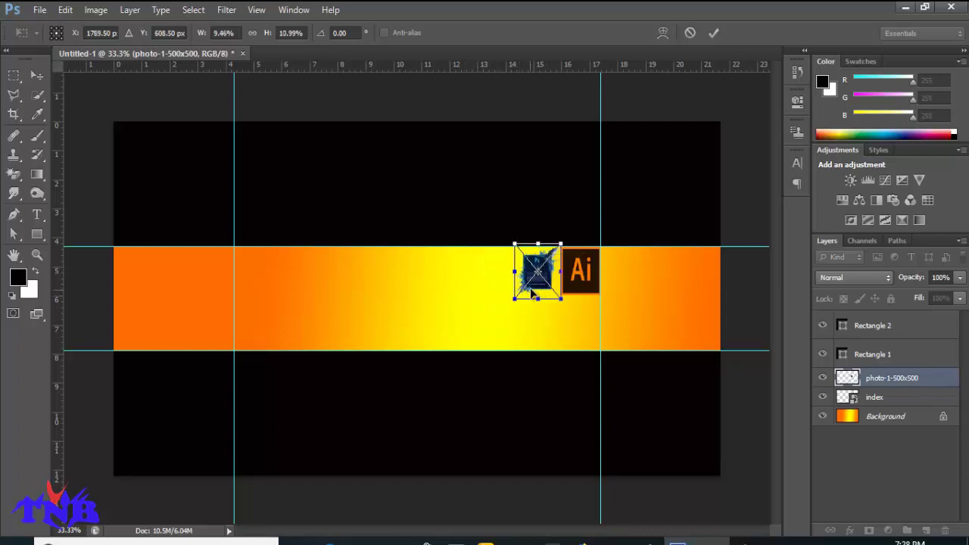
click(710, 35)
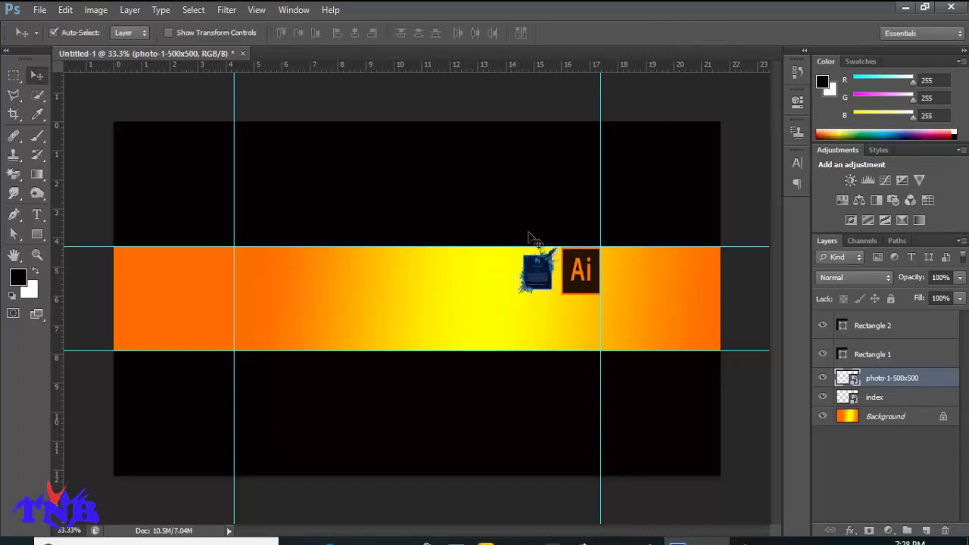
drag(538, 271, 536, 268)
Minimize Photoshop, File Explorer and the browser to reveal the desktop icons
click(906, 7)
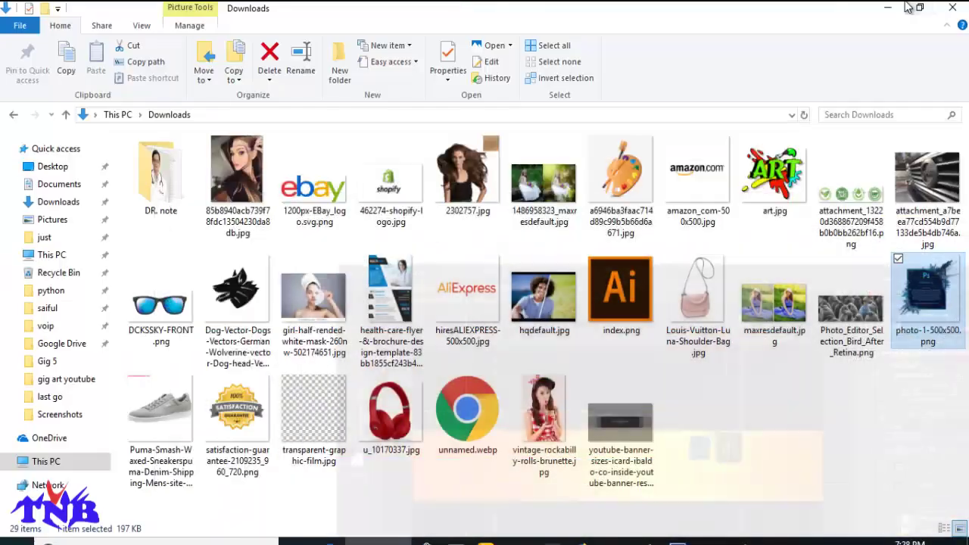
click(882, 6)
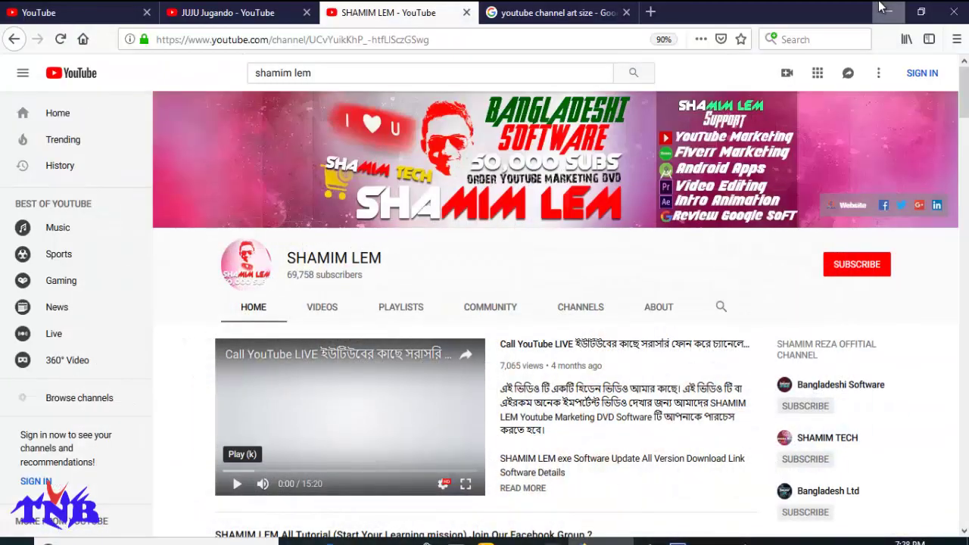
click(879, 7)
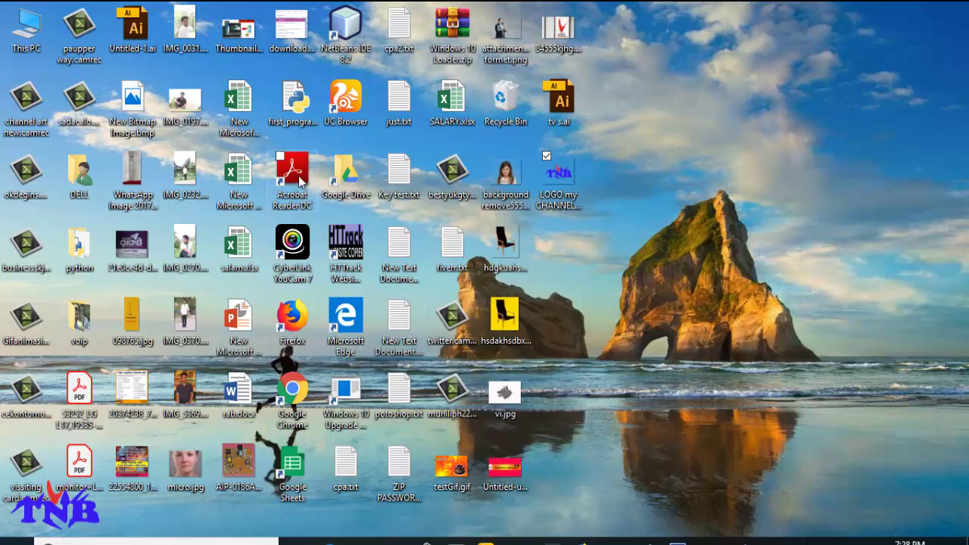
Place the IMG_0031 portrait photo, scaled down, on the left part of the gradient strip
mouse_move(184, 28)
mouse_down()
mouse_move(475, 137)
mouse_move(678, 539)
mouse_move(298, 285)
mouse_up()
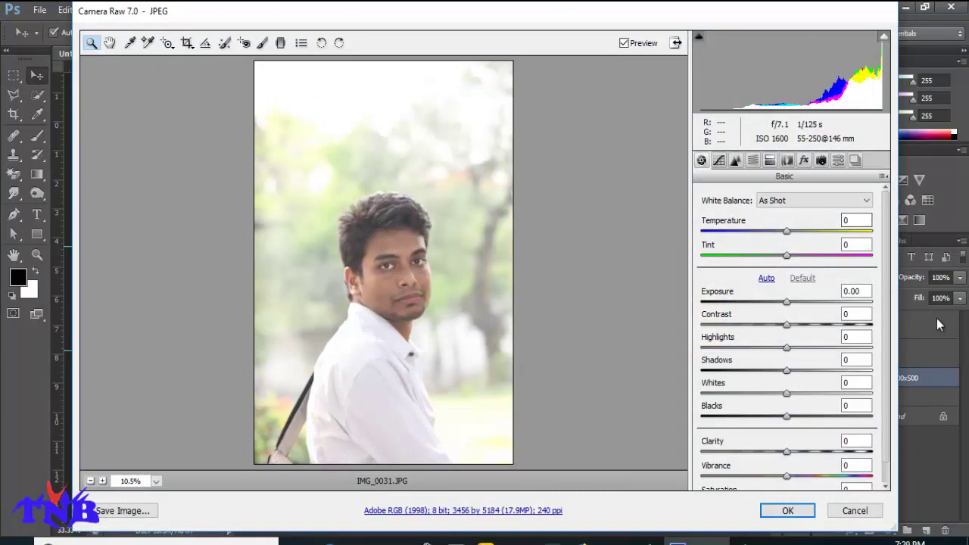
click(788, 512)
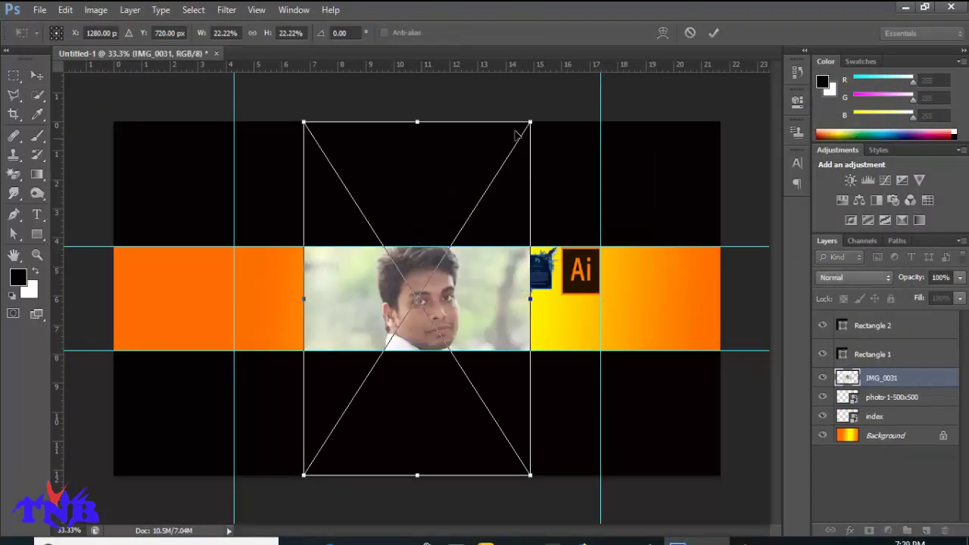
mouse_move(526, 126)
mouse_down()
mouse_move(403, 325)
mouse_move(283, 215)
mouse_up()
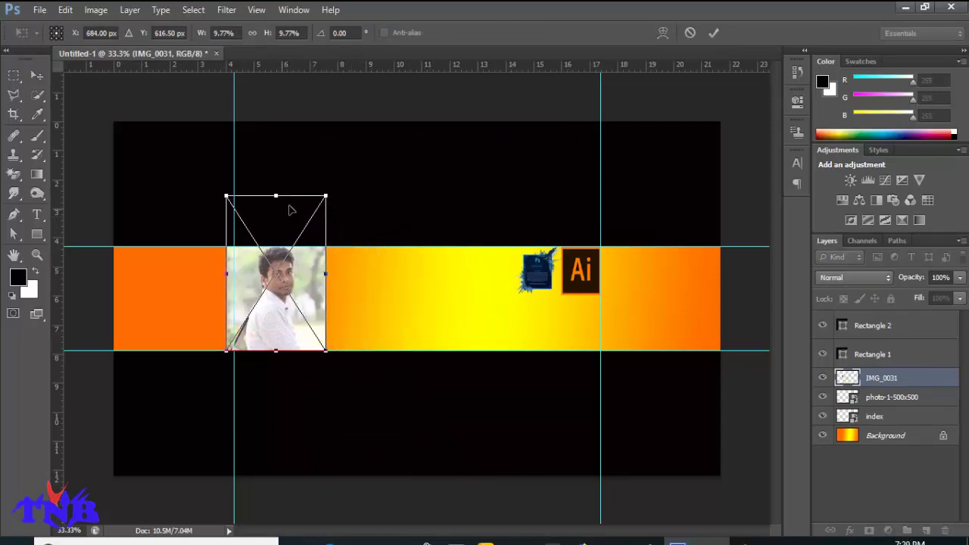
click(715, 33)
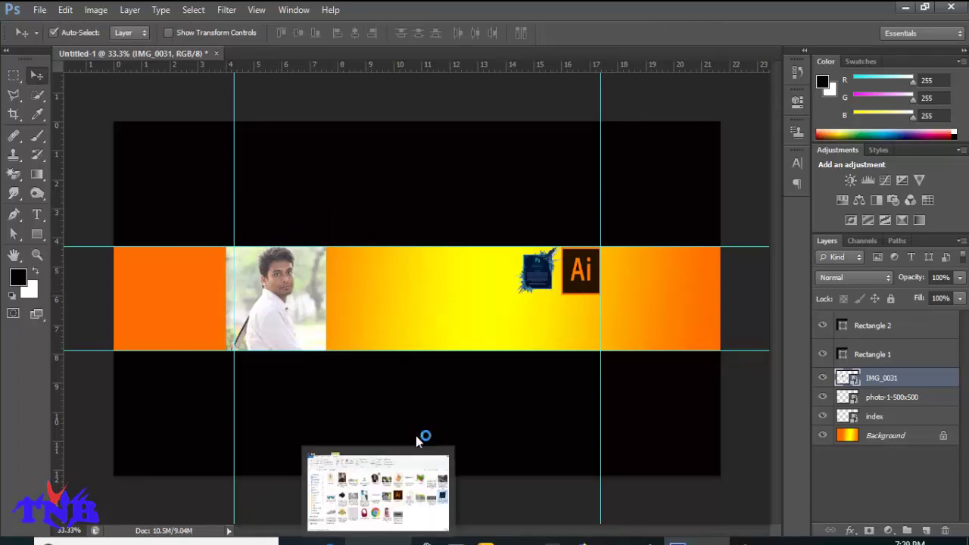
click(905, 8)
Place the LOGO my CHANNEL image, shrunk, at the portrait's upper-right corner
drag(559, 179, 657, 417)
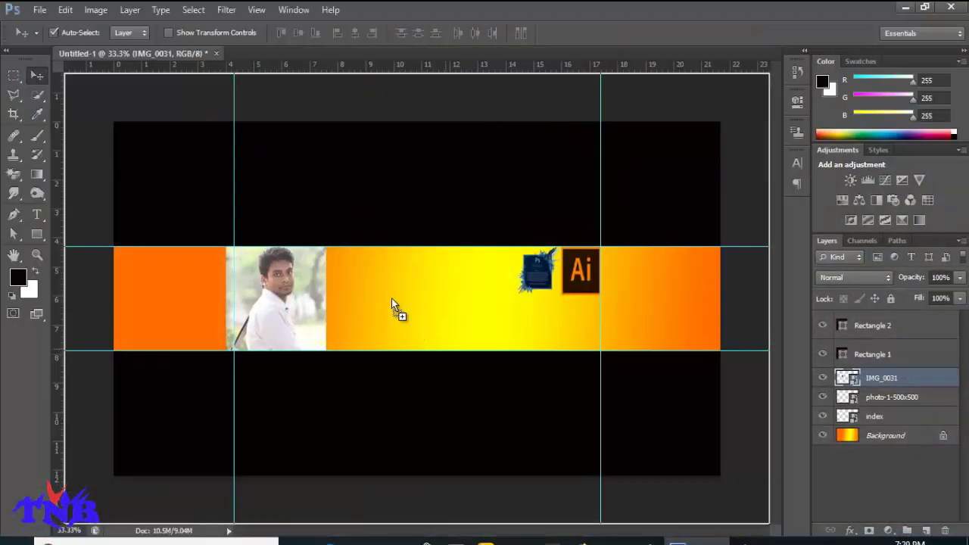
drag(657, 418, 298, 262)
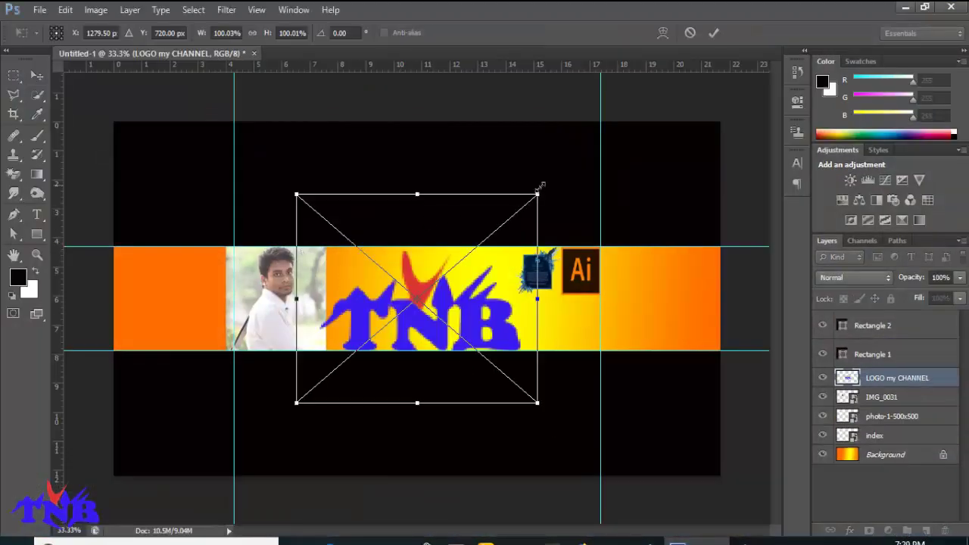
mouse_move(536, 196)
mouse_down()
mouse_move(344, 350)
mouse_move(348, 238)
mouse_move(327, 245)
mouse_up()
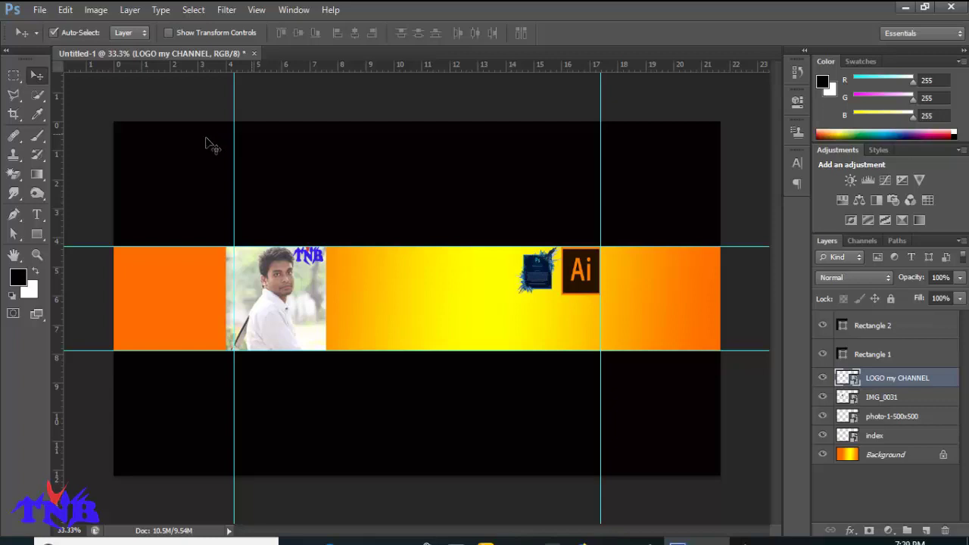
Type 'Technology New Bazar' in 24 pt Cooper Std on the banner and select all of it
click(37, 215)
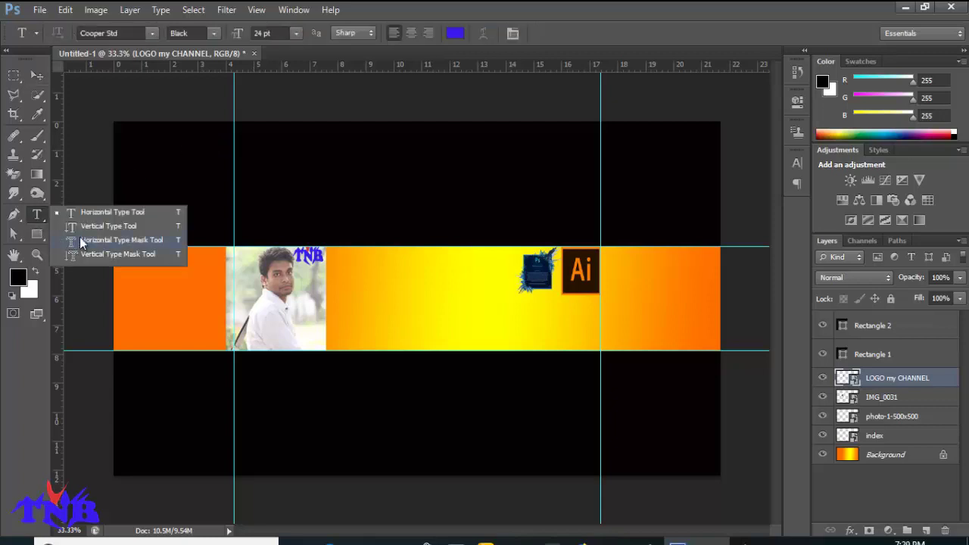
click(78, 216)
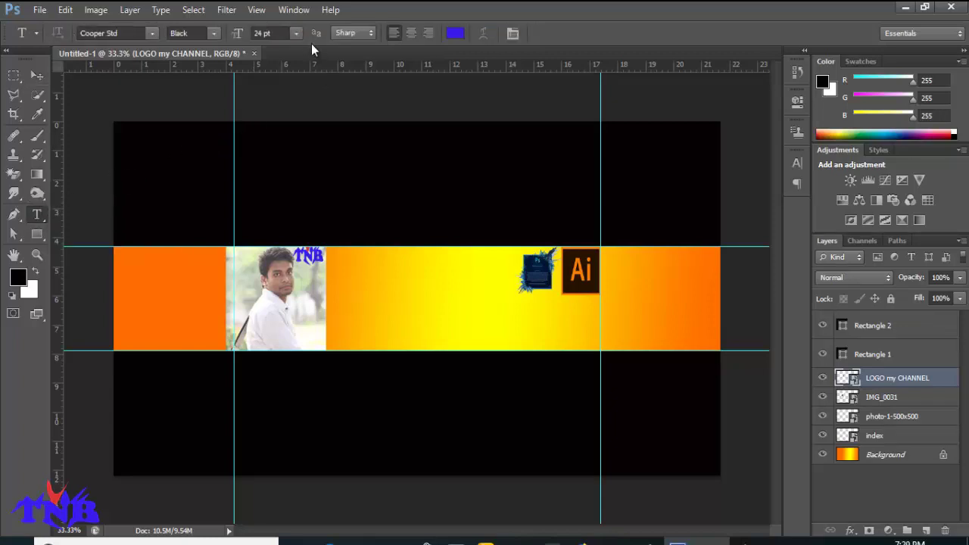
click(339, 312)
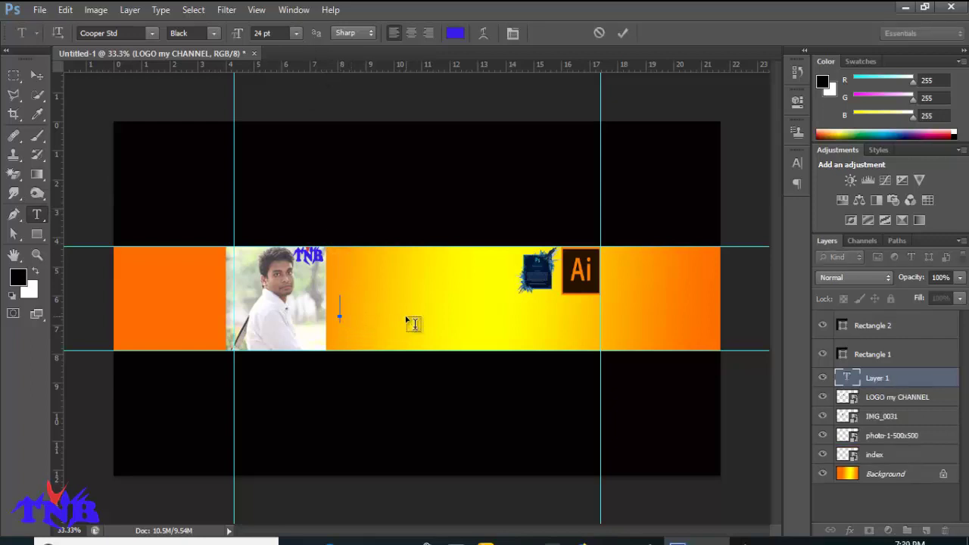
text(Tech)
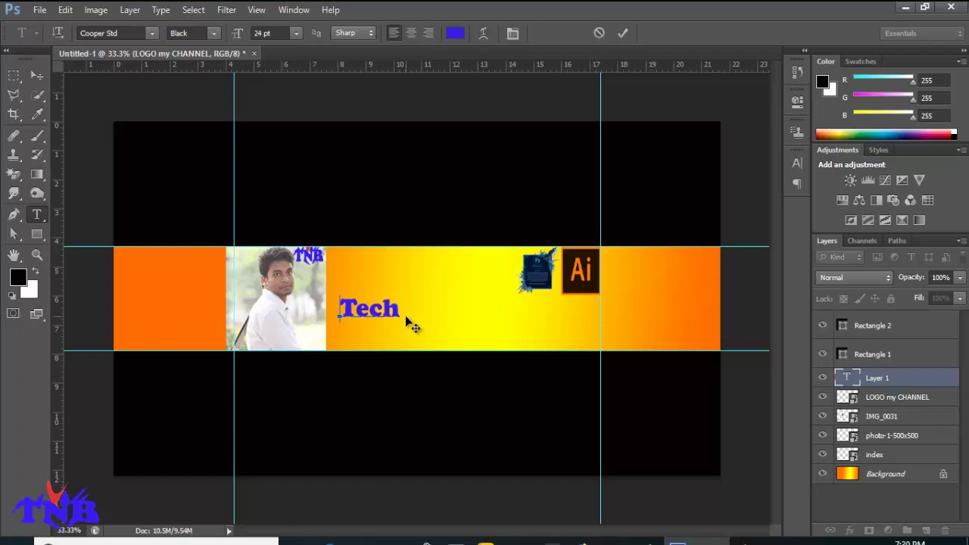
text(nology)
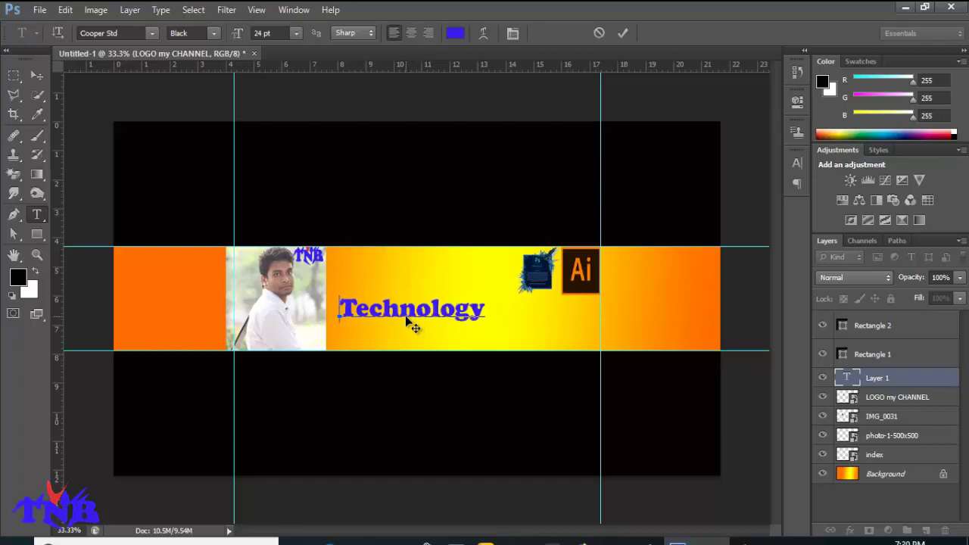
text( New )
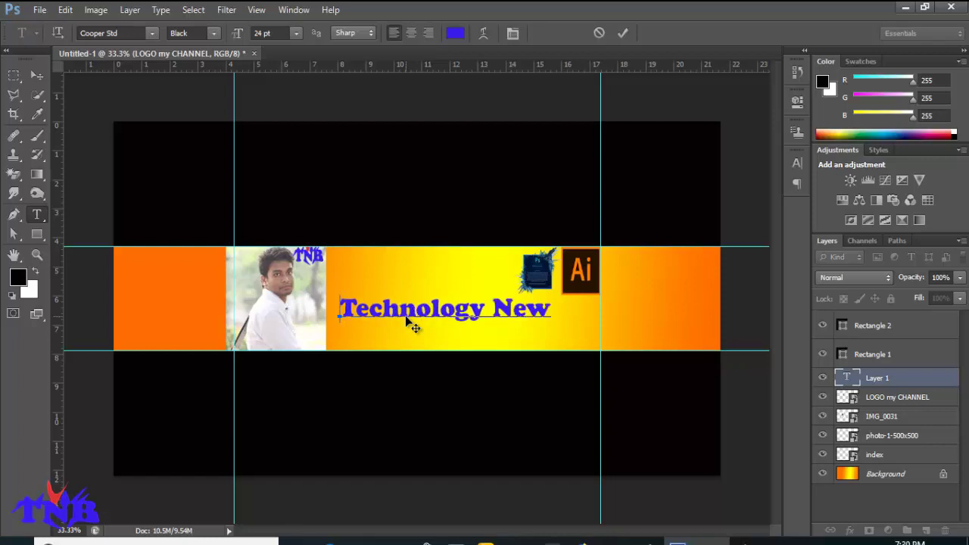
text(Ba)
text(zar)
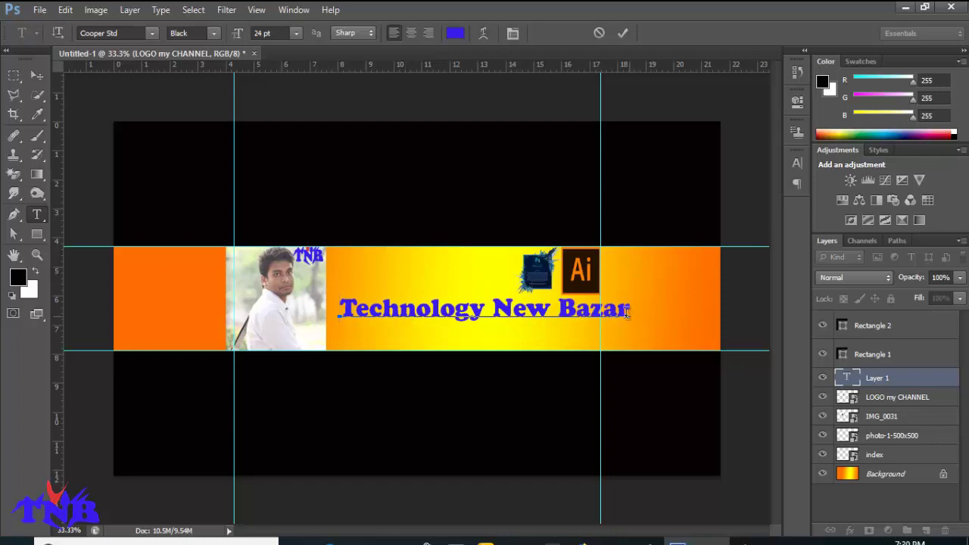
drag(627, 312, 342, 303)
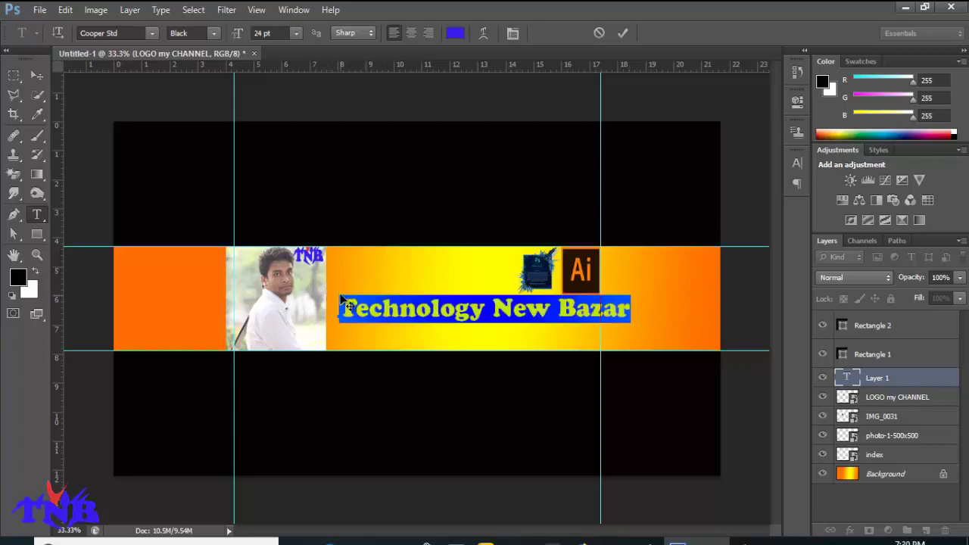
Set the headline text colour to cyan 09f2f5
click(296, 36)
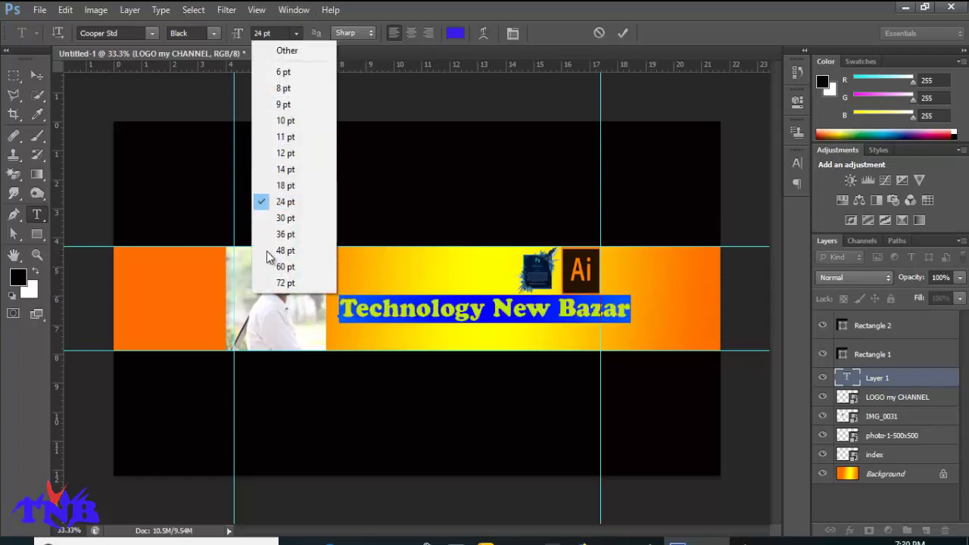
click(455, 35)
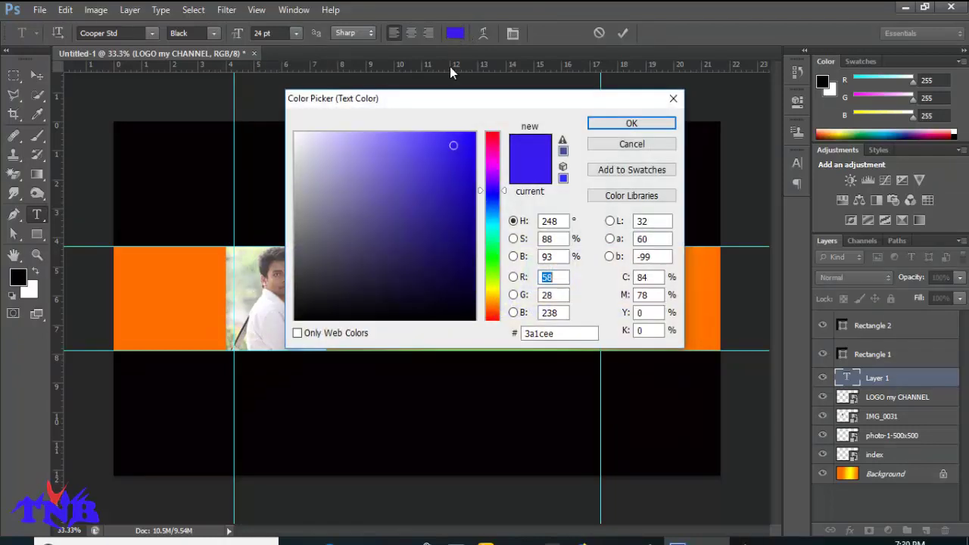
click(493, 226)
click(469, 139)
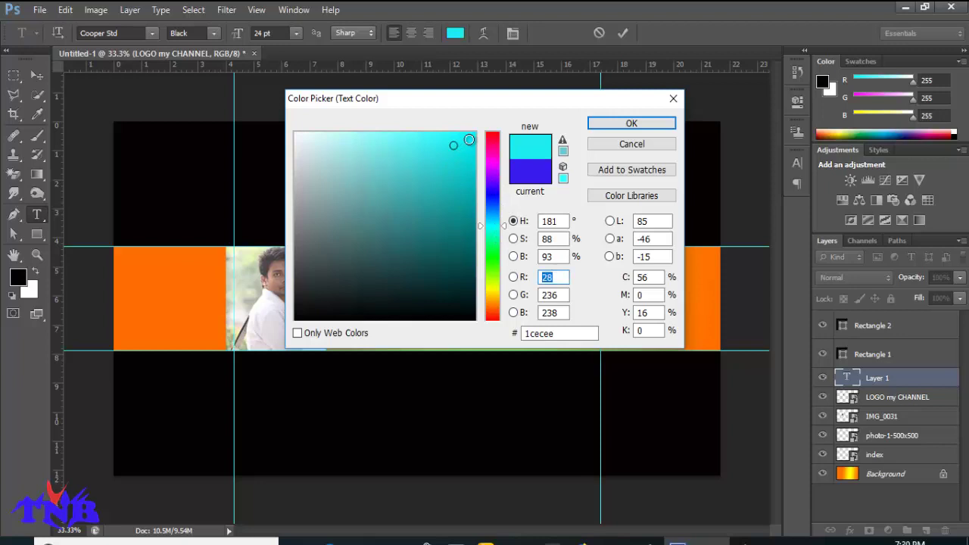
click(605, 123)
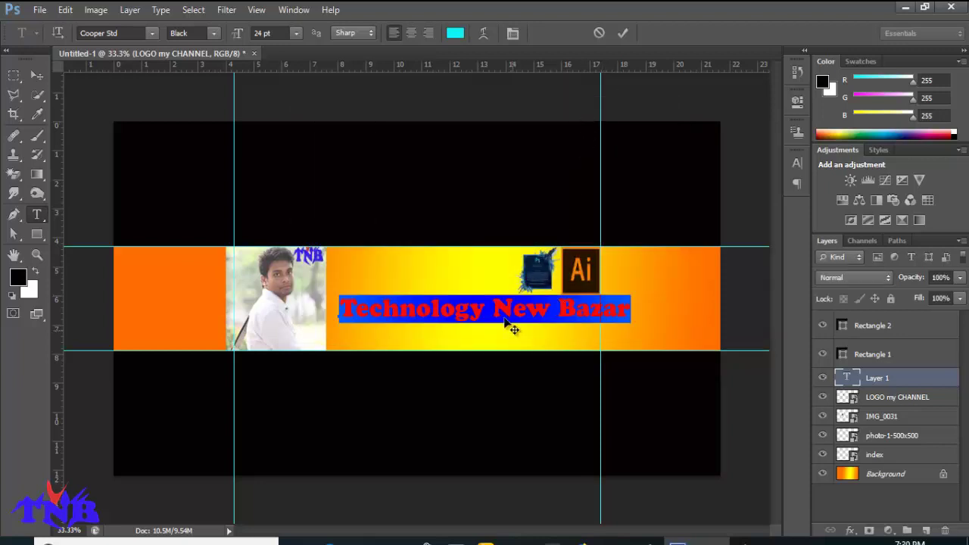
Keep the Cooper Std font, commit the text, and move the headline lower and left
click(151, 33)
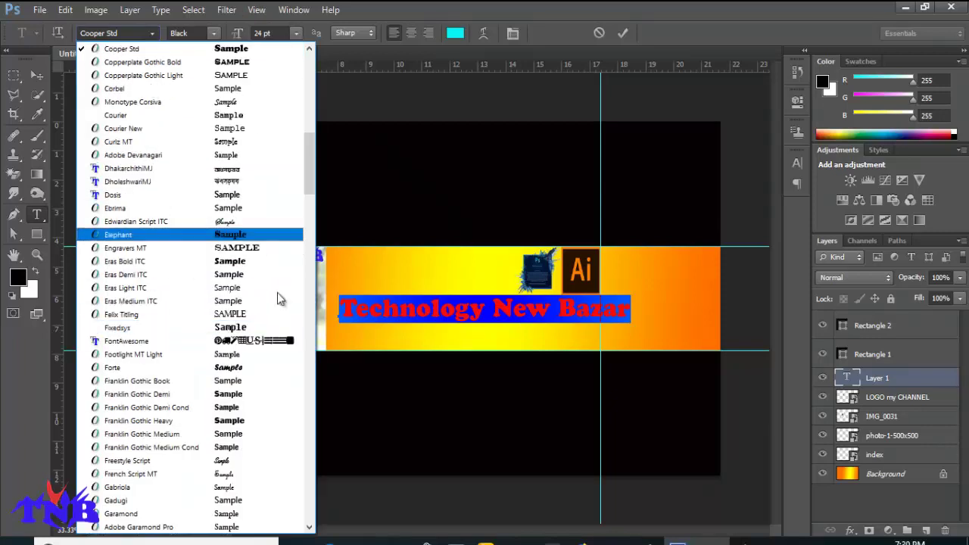
click(618, 35)
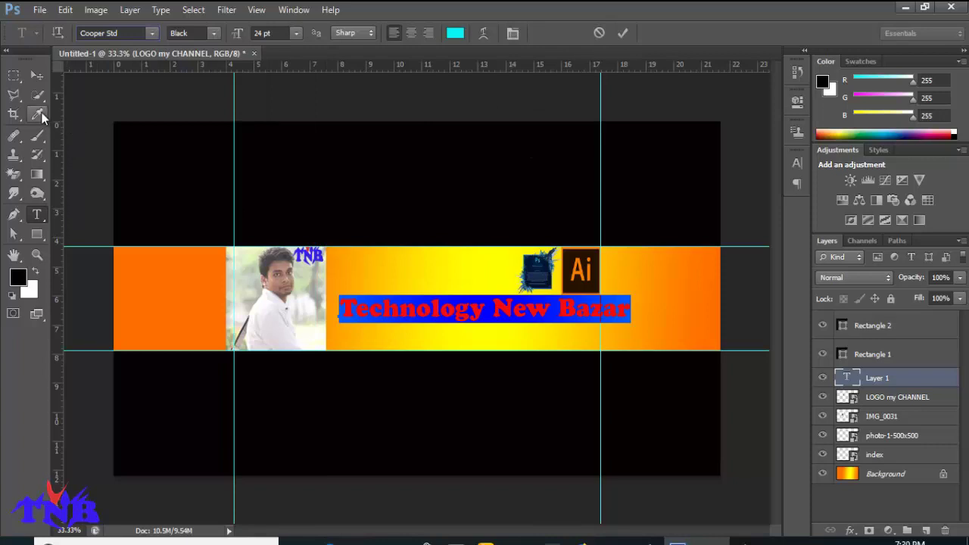
click(38, 78)
mouse_move(442, 315)
mouse_down()
mouse_move(427, 326)
mouse_move(389, 326)
mouse_move(413, 323)
mouse_up()
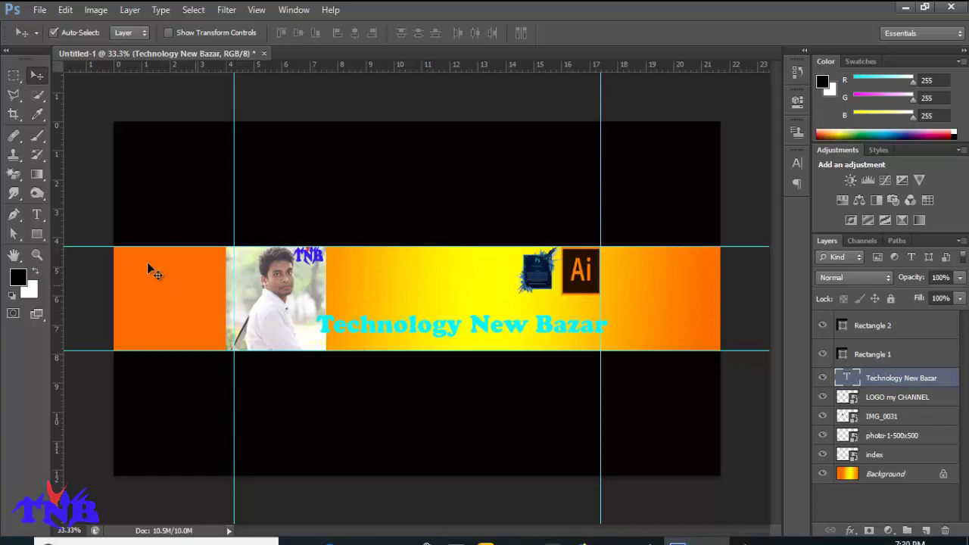
Select the headline, shrink it to 18 pt, and commit the change
click(37, 214)
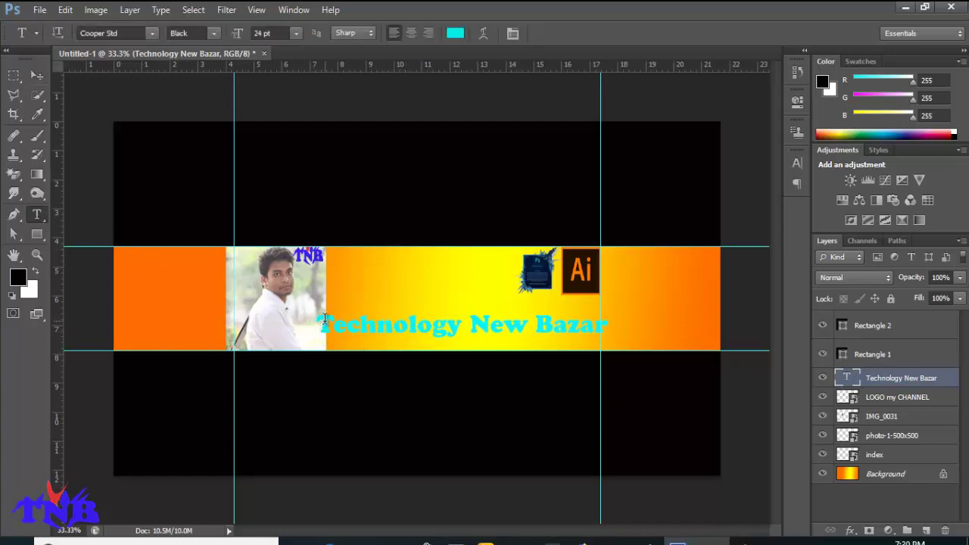
drag(315, 326, 626, 319)
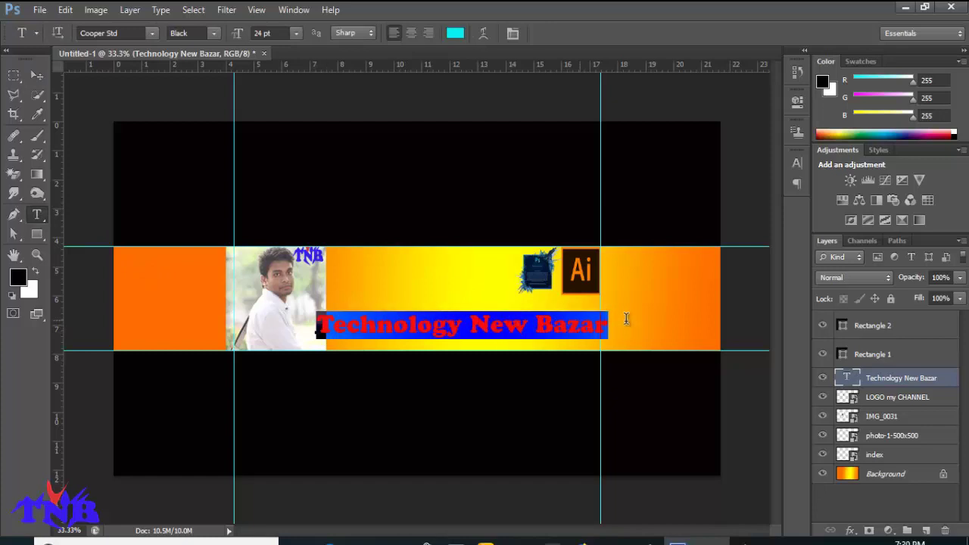
click(297, 32)
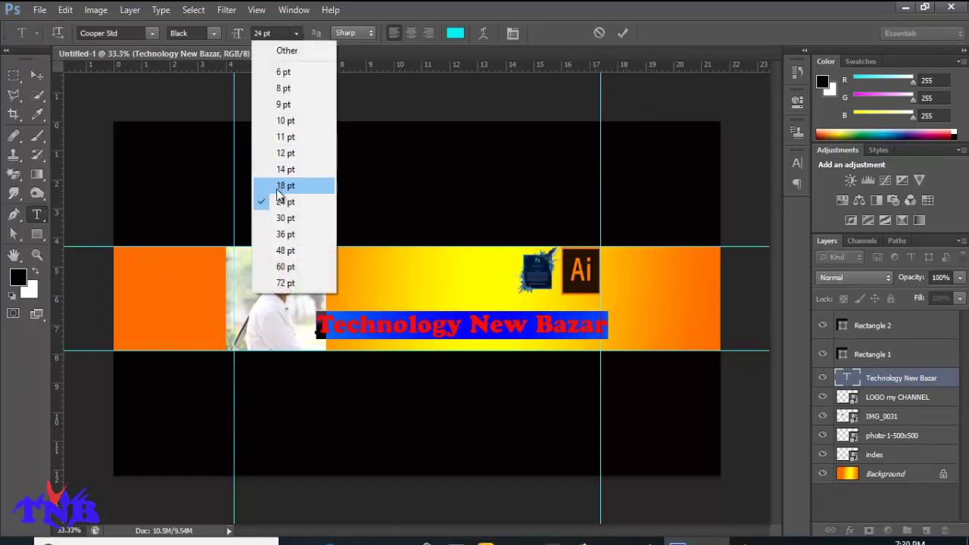
click(281, 187)
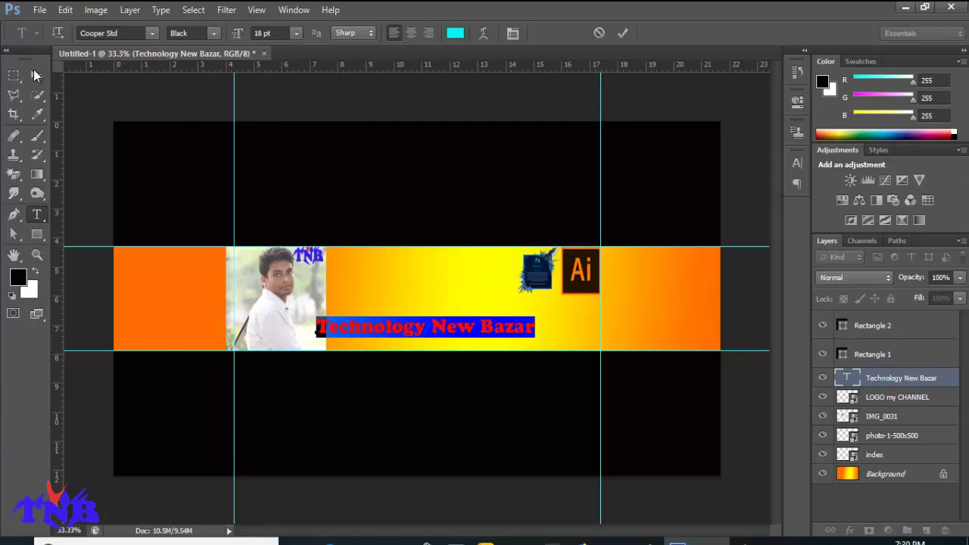
click(36, 75)
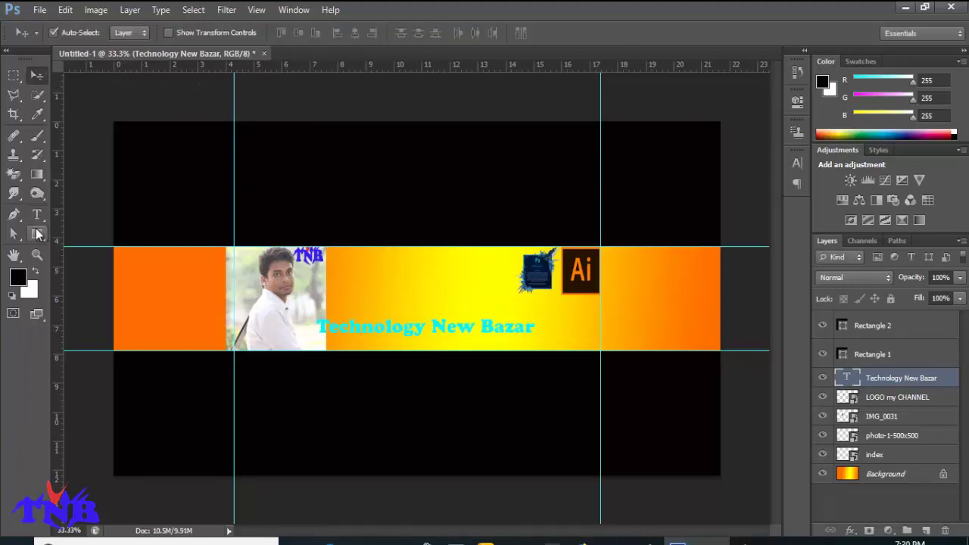
Reselect the headline and enter a custom font size of 22 pt
click(36, 214)
drag(322, 324, 541, 341)
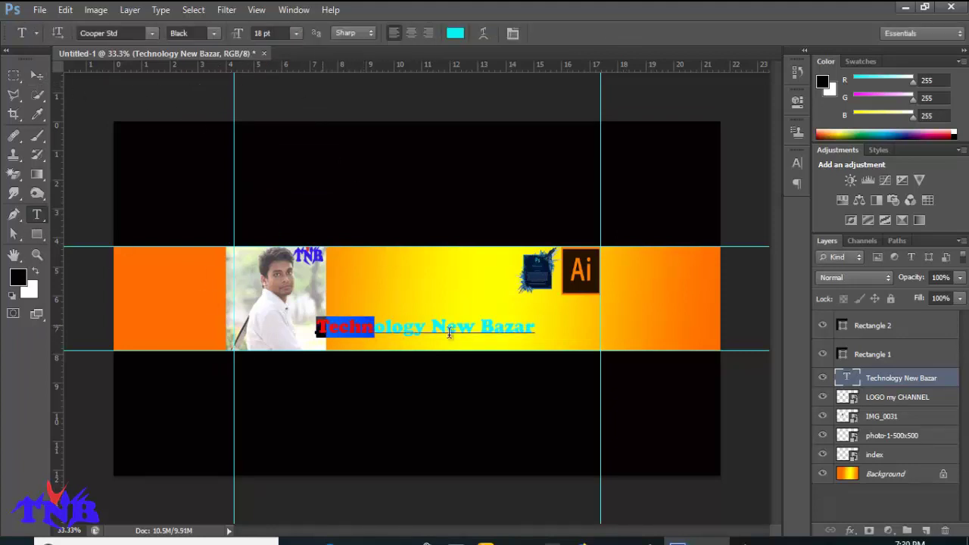
click(262, 33)
key(BackSpace)
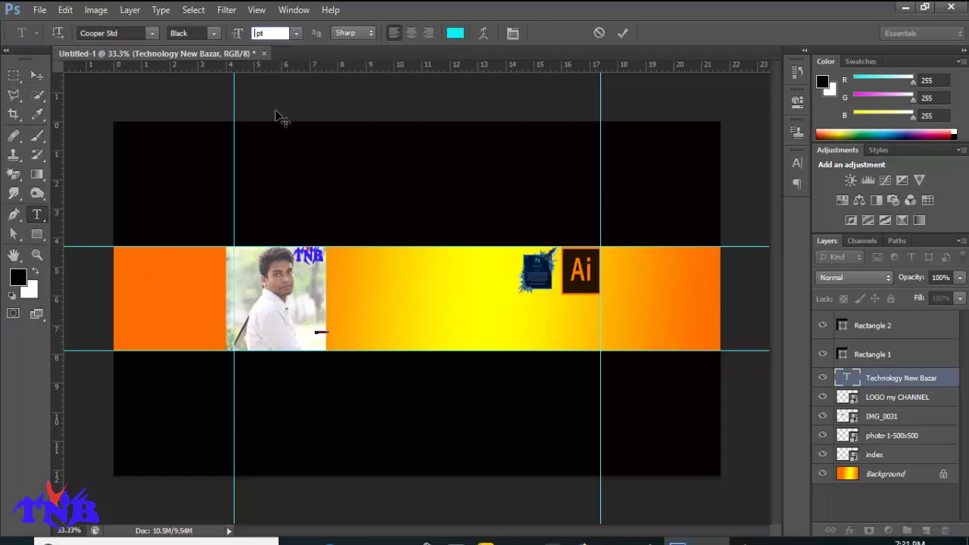
text(2 1)
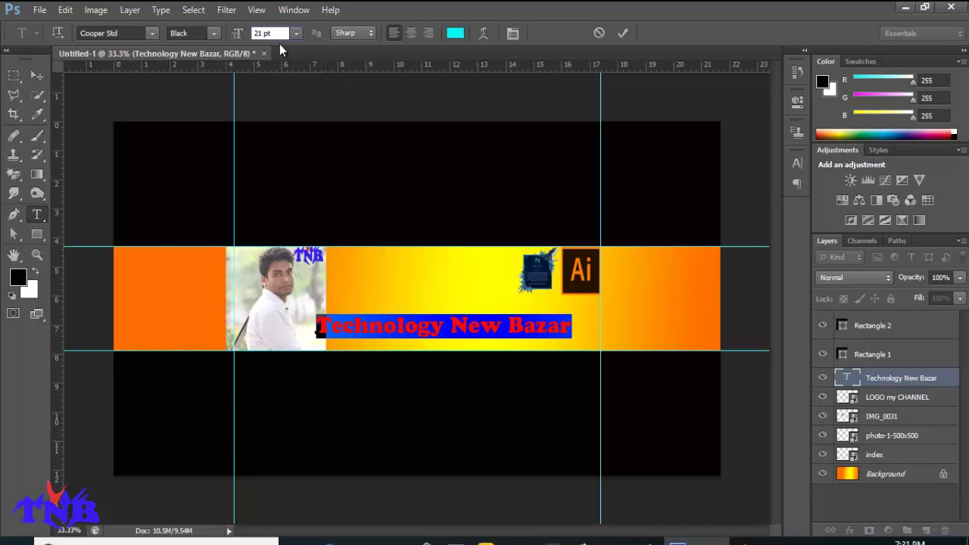
key(BackSpace)
text(2)
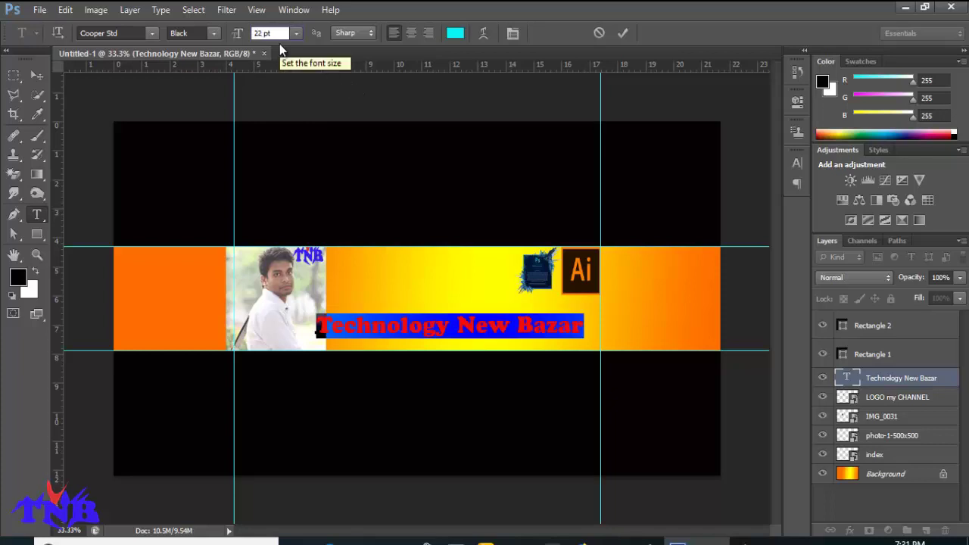
Change the headline colour to blue and commit the text
click(456, 33)
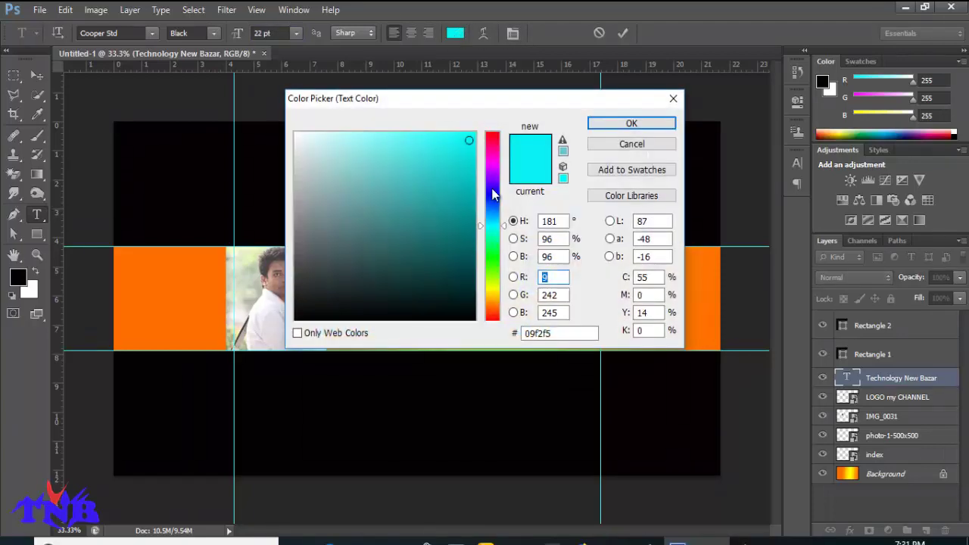
click(492, 190)
click(459, 141)
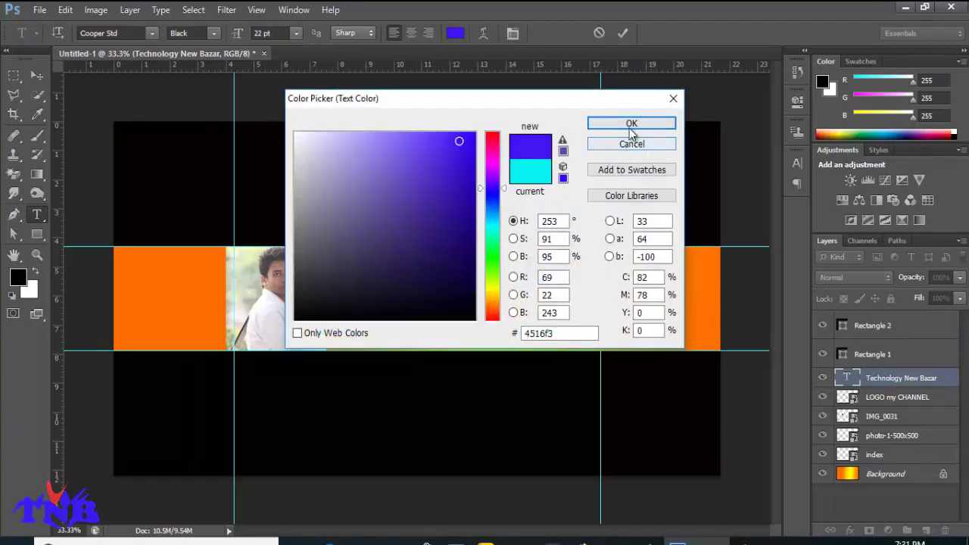
click(631, 125)
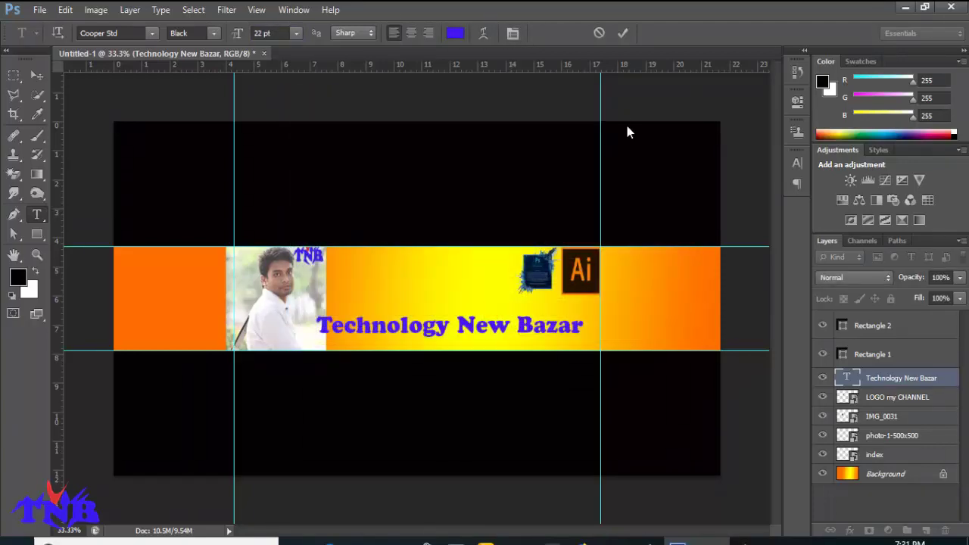
click(624, 33)
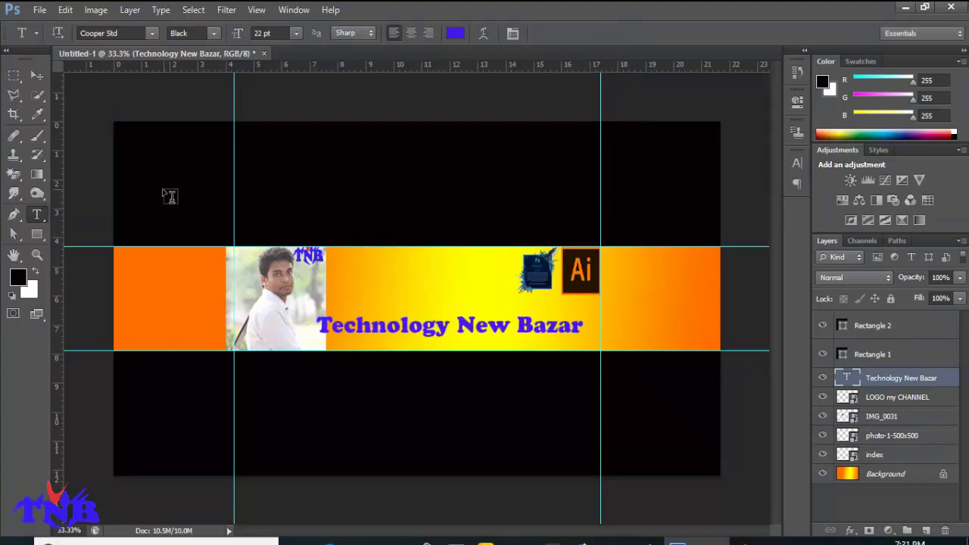
Nudge the headline right and down, then select all of its text again
click(33, 73)
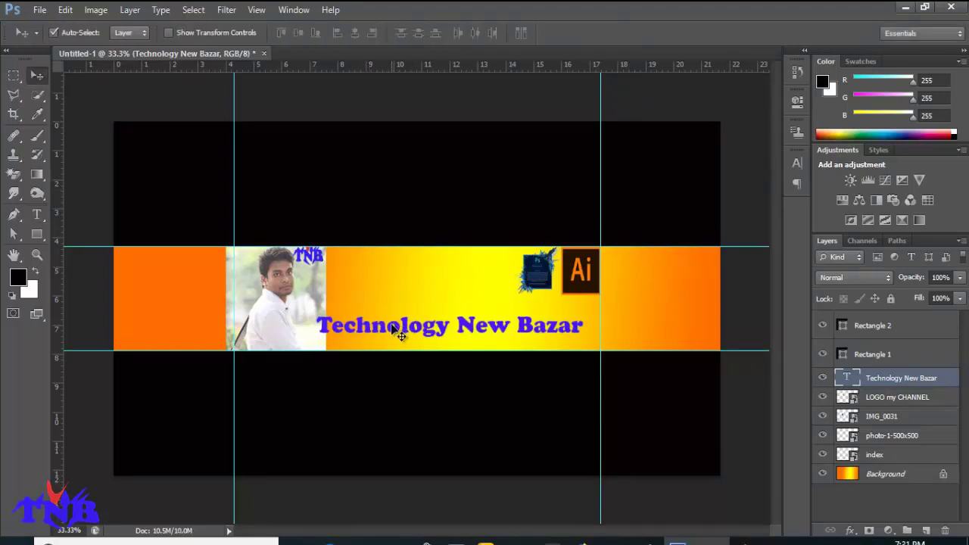
drag(392, 324, 406, 339)
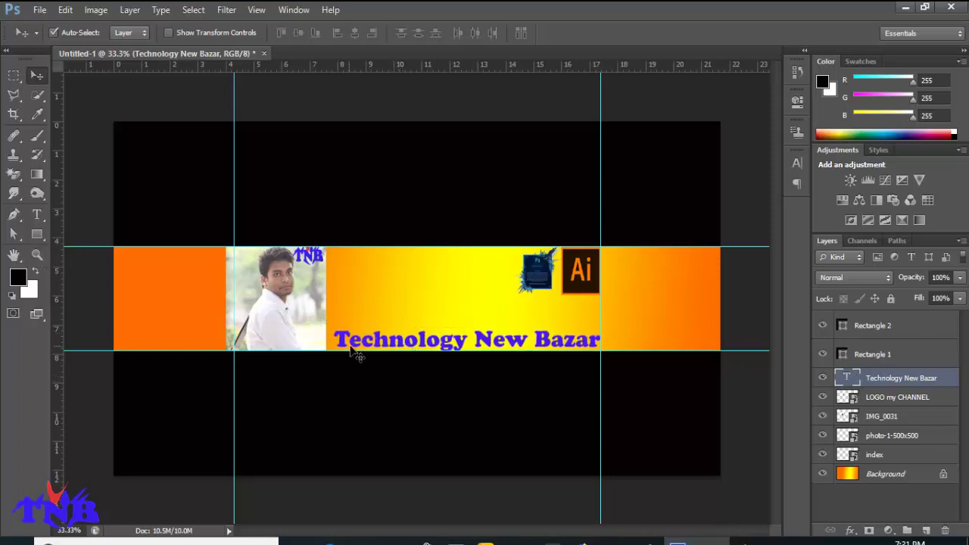
click(37, 215)
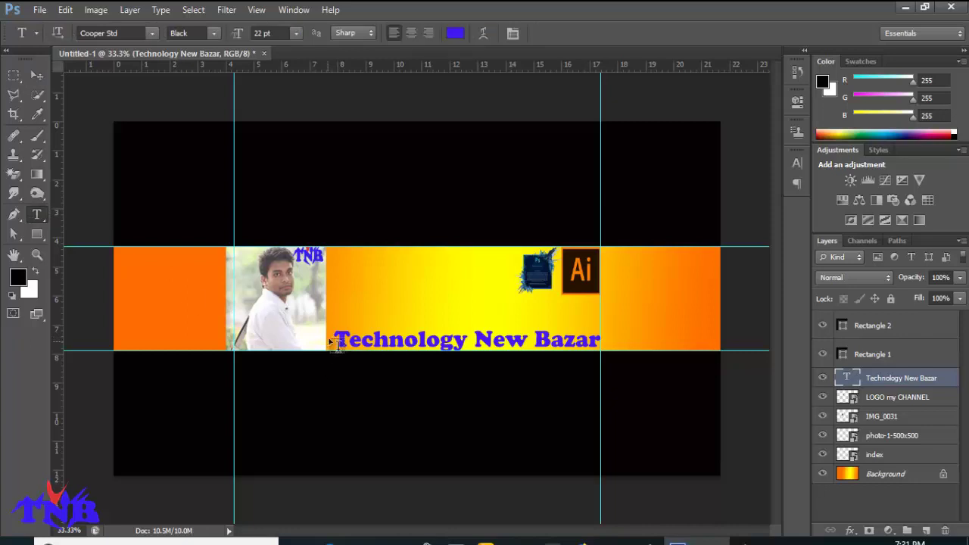
drag(333, 341, 598, 341)
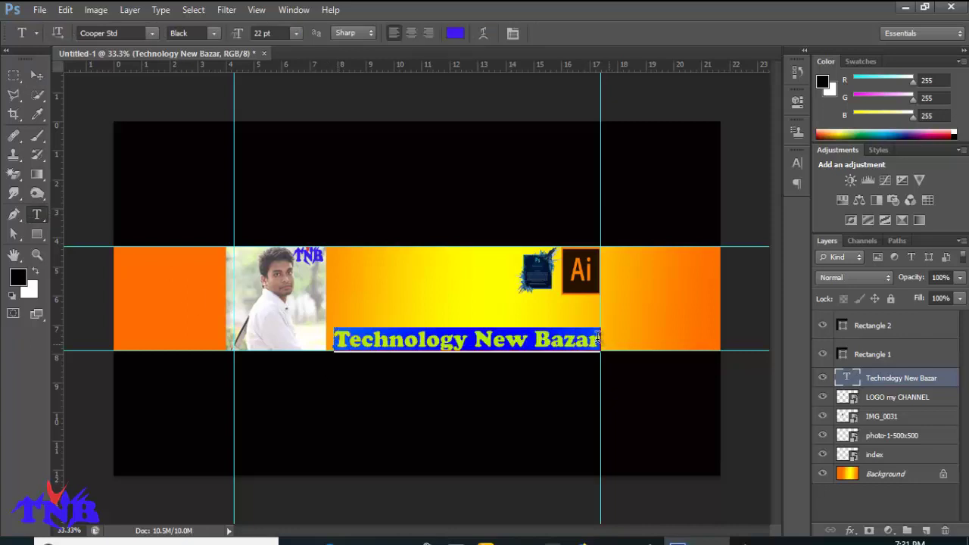
Convert the Technology New Bazar text layer into a shape
click(161, 10)
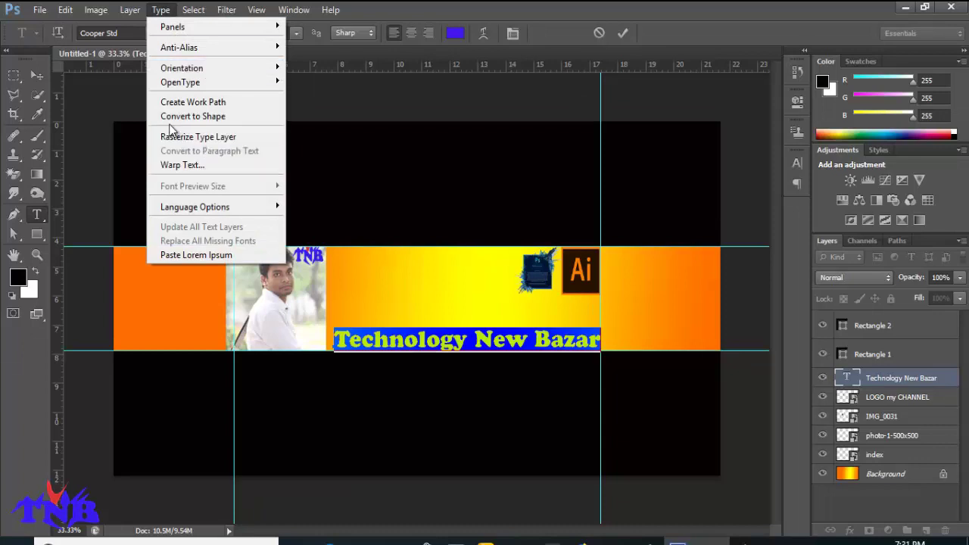
click(206, 118)
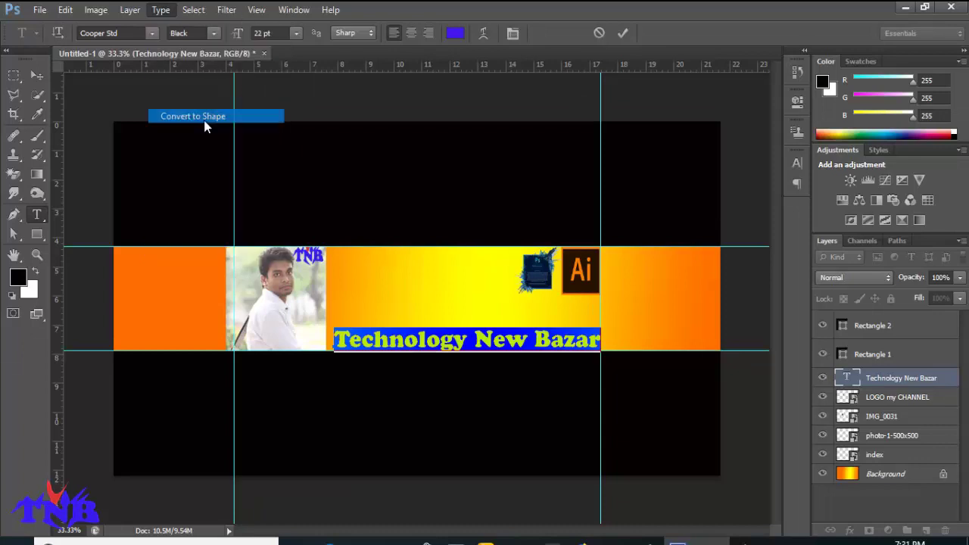
click(10, 237)
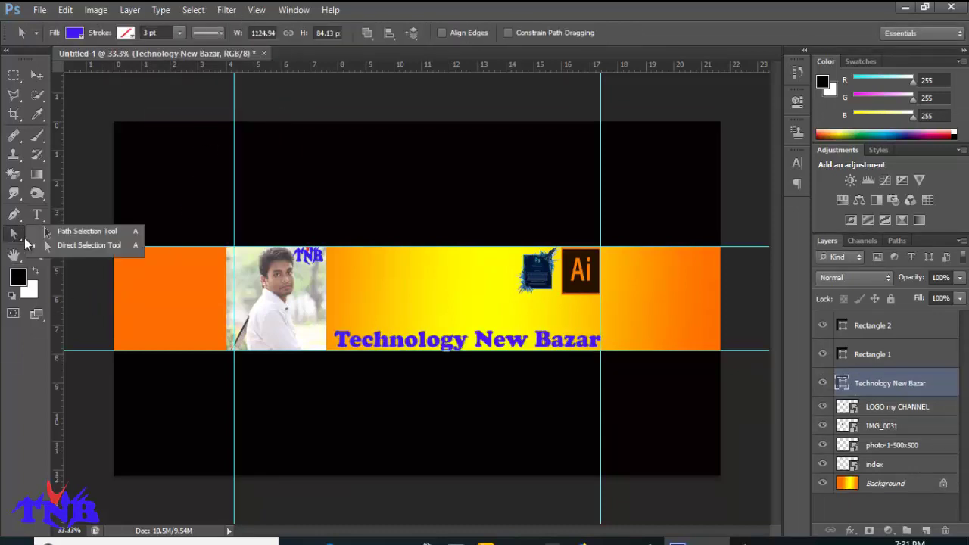
click(85, 246)
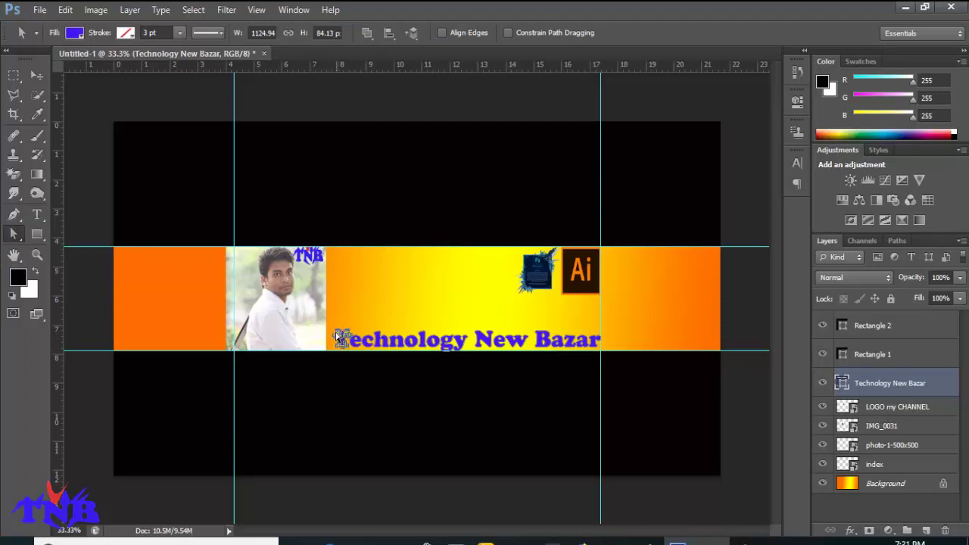
Drag anchor points to stylise the T and h letters, and select the l, N, B, r outlines
drag(330, 334, 345, 339)
click(382, 342)
mouse_move(379, 339)
mouse_down()
mouse_move(362, 324)
mouse_move(372, 323)
mouse_up()
click(422, 339)
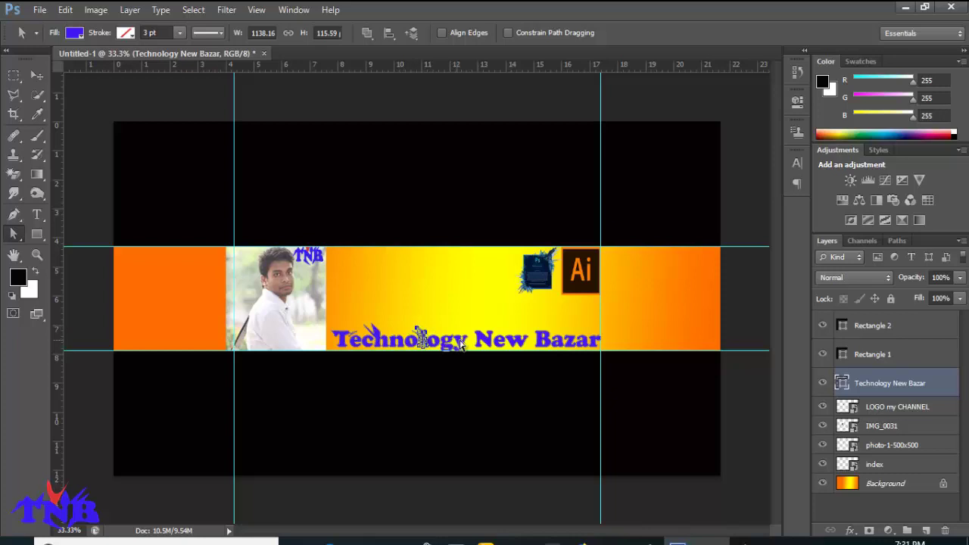
click(485, 340)
click(543, 343)
click(594, 341)
click(350, 341)
Type the author's name as a new text line above the headline
click(41, 215)
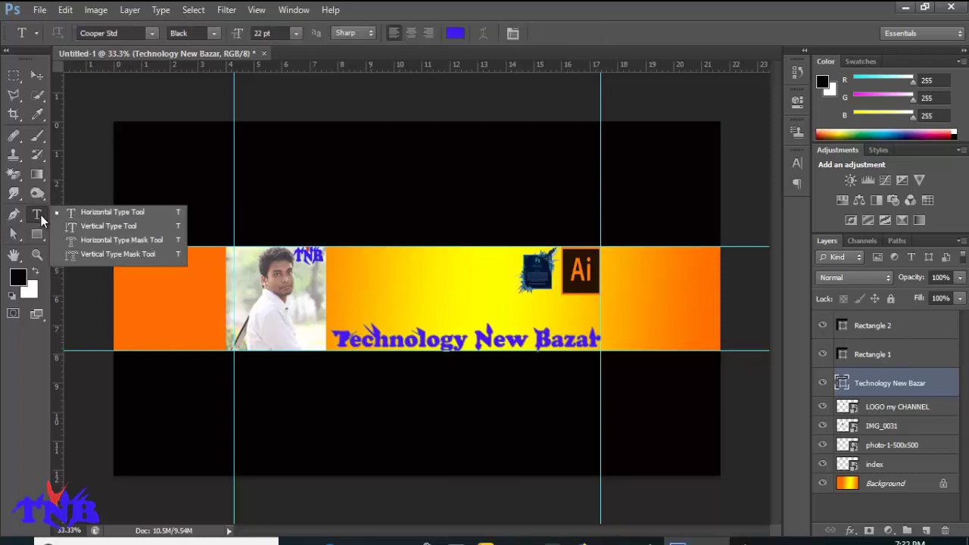
click(88, 212)
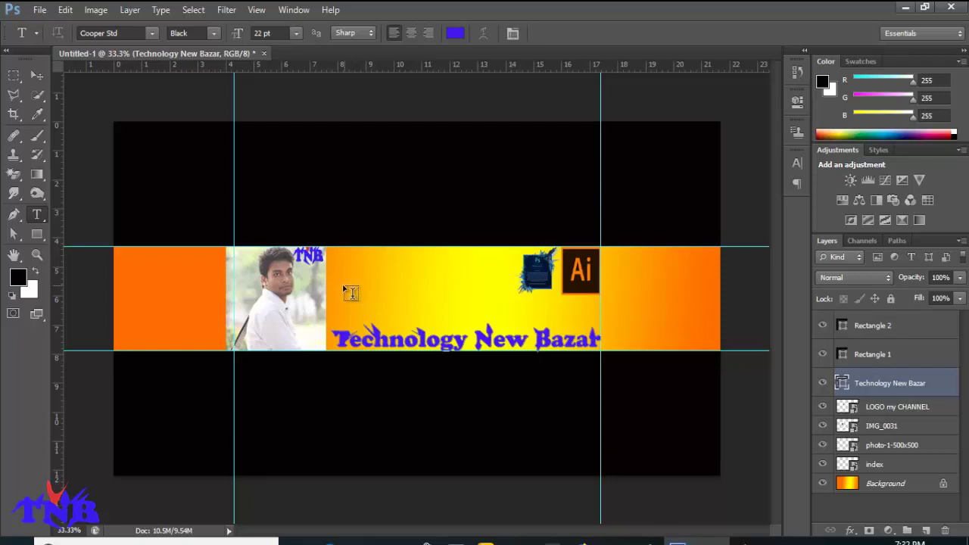
click(344, 285)
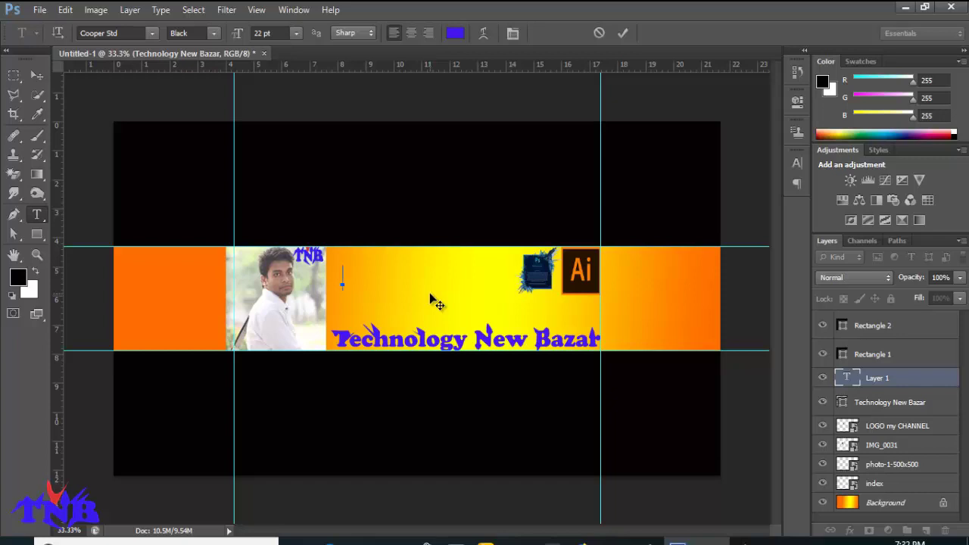
text(Tec)
key(BackSpace)
text(A)
text(bdul)
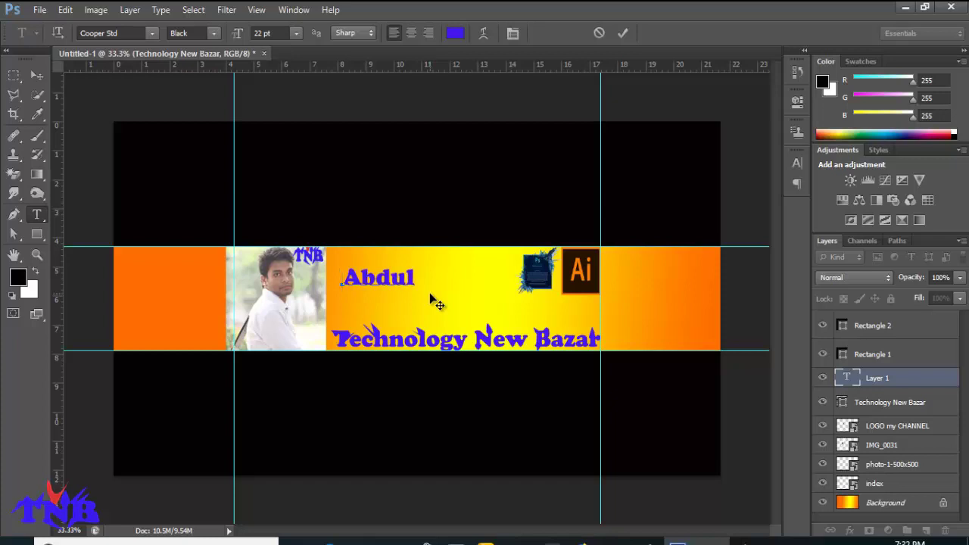
text(.)
text( A)
text(hmead)
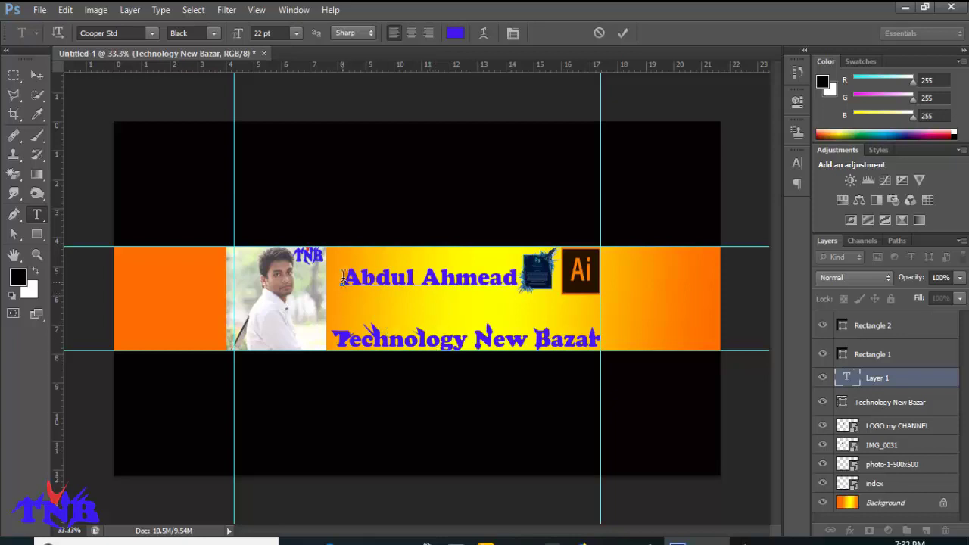
Select the name text, colour it red, and commit it
drag(345, 277, 520, 279)
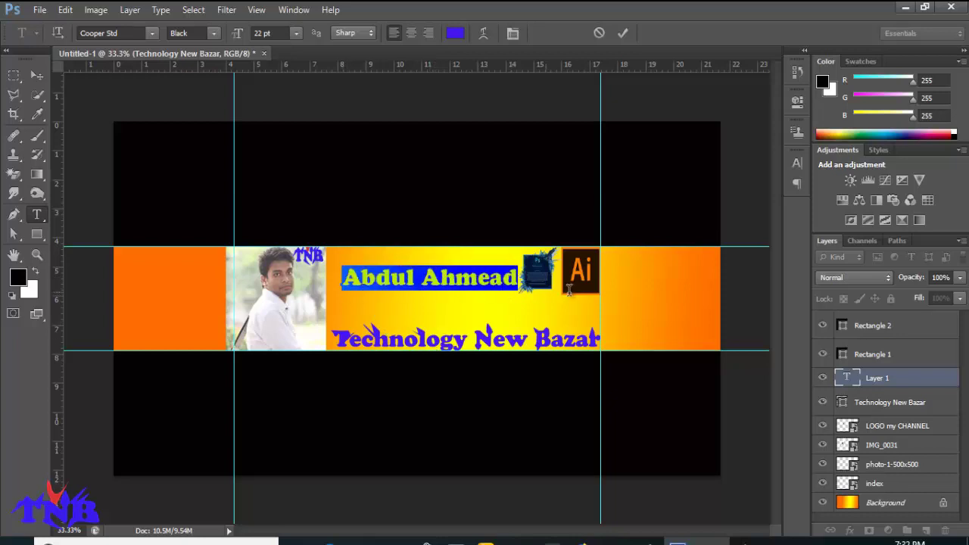
click(455, 33)
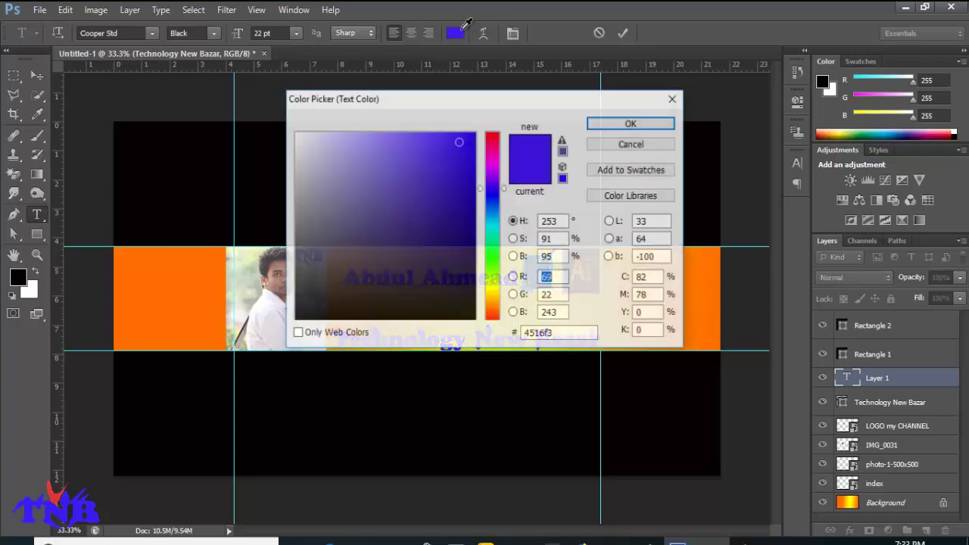
click(492, 140)
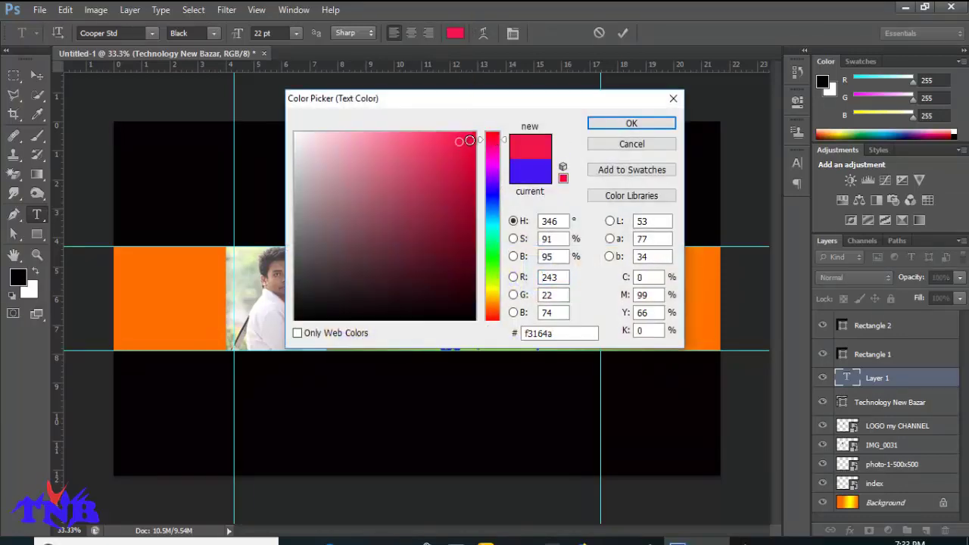
click(470, 140)
click(621, 124)
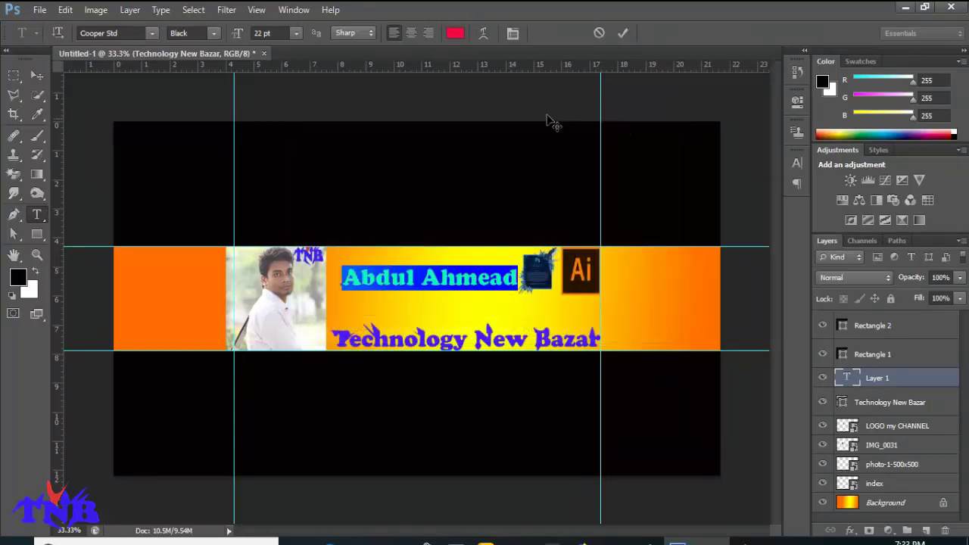
click(622, 33)
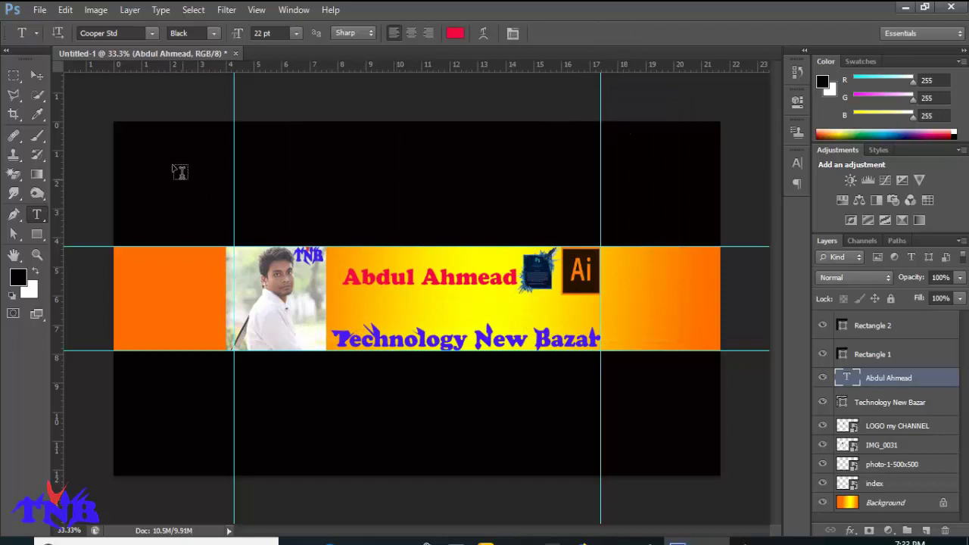
Move the headline to the strip's top and roughly reposition the Ps and Ai logos
click(34, 73)
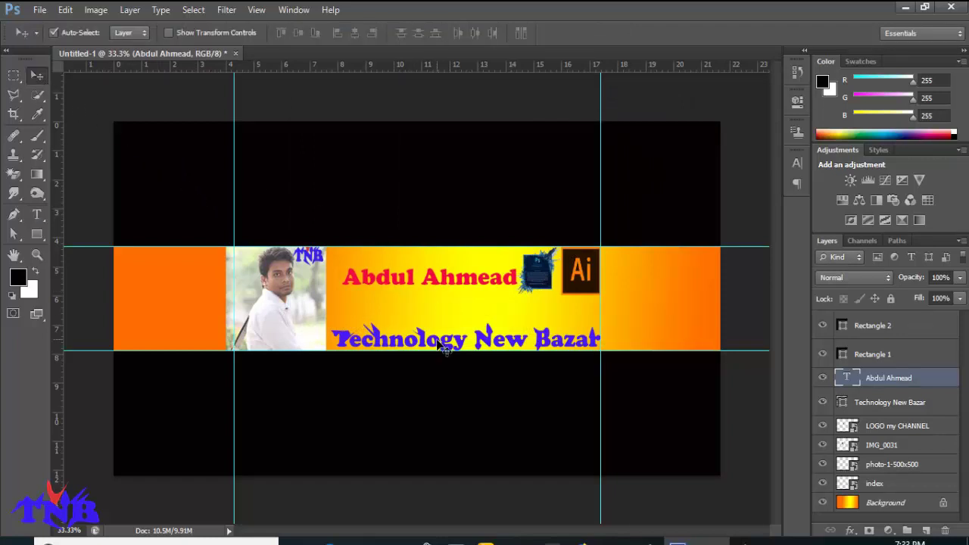
mouse_move(437, 345)
mouse_down()
mouse_move(425, 261)
mouse_move(429, 333)
mouse_up()
mouse_move(428, 263)
mouse_down()
mouse_move(454, 259)
mouse_move(445, 268)
mouse_up()
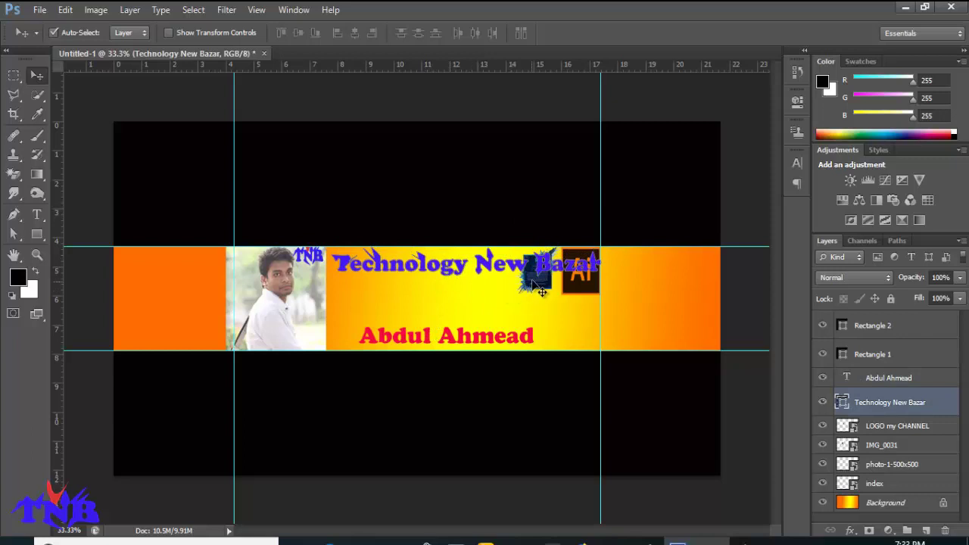
drag(535, 285, 354, 311)
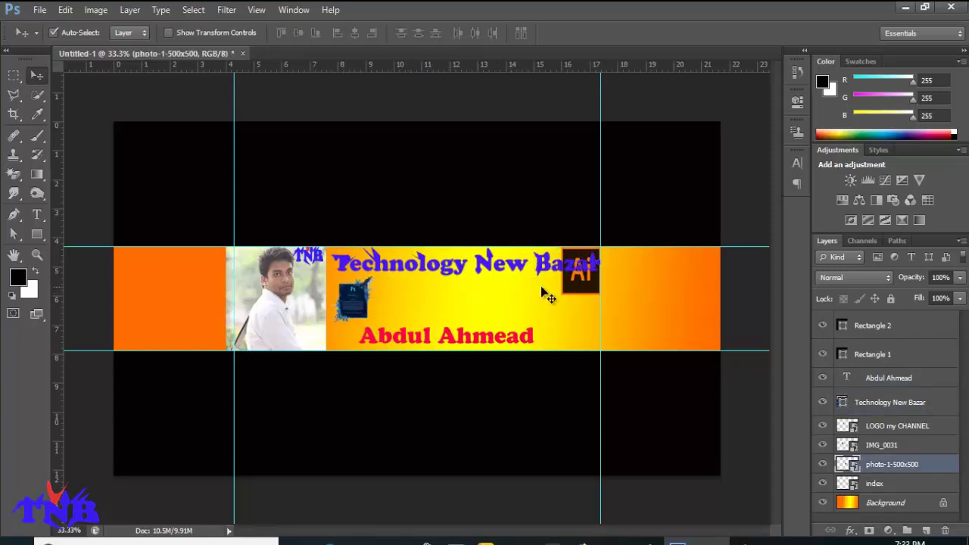
mouse_move(580, 285)
mouse_down()
mouse_move(397, 314)
mouse_move(490, 307)
mouse_up()
Place the Ps and Ai logos side by side at lower right and shift the name left
click(343, 322)
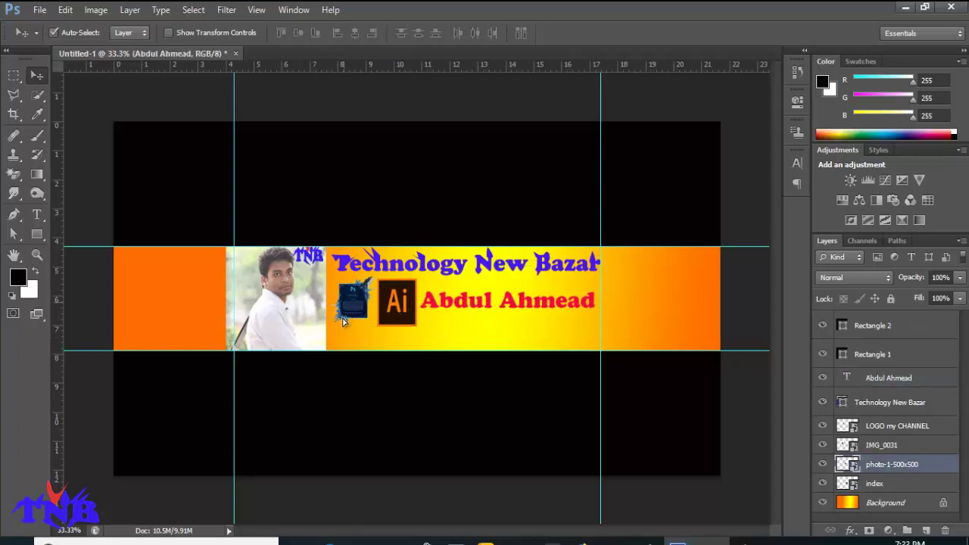
drag(343, 322, 336, 349)
mouse_move(392, 310)
mouse_down()
mouse_move(384, 337)
mouse_move(592, 334)
mouse_up()
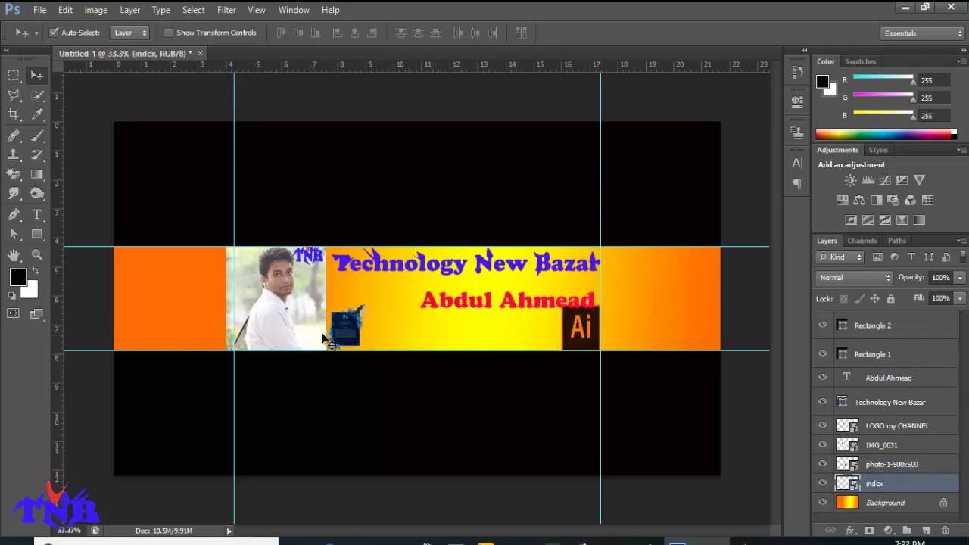
mouse_move(345, 327)
mouse_down()
mouse_move(535, 326)
mouse_move(535, 338)
mouse_up()
drag(504, 310, 431, 315)
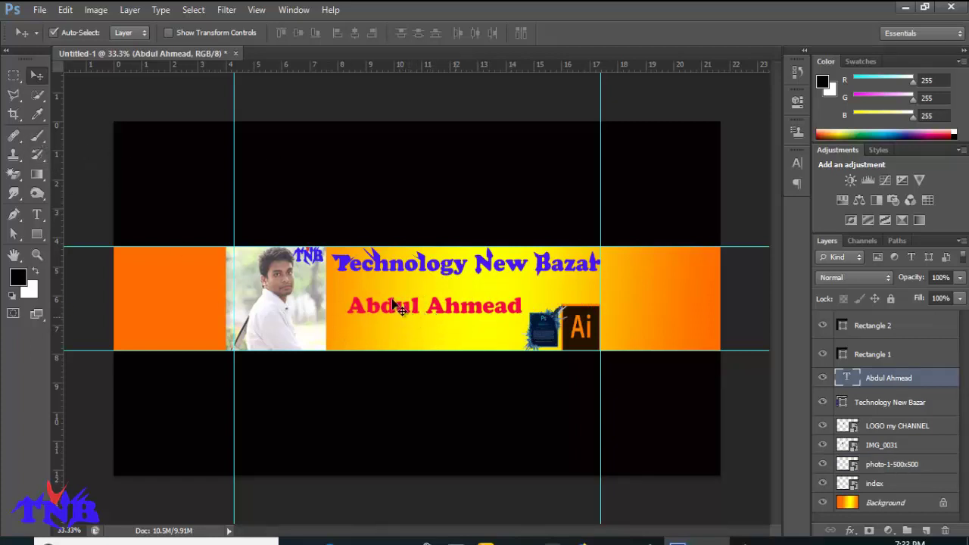
Select the IMG_0031 photo layer and lower its opacity to 60%
click(305, 312)
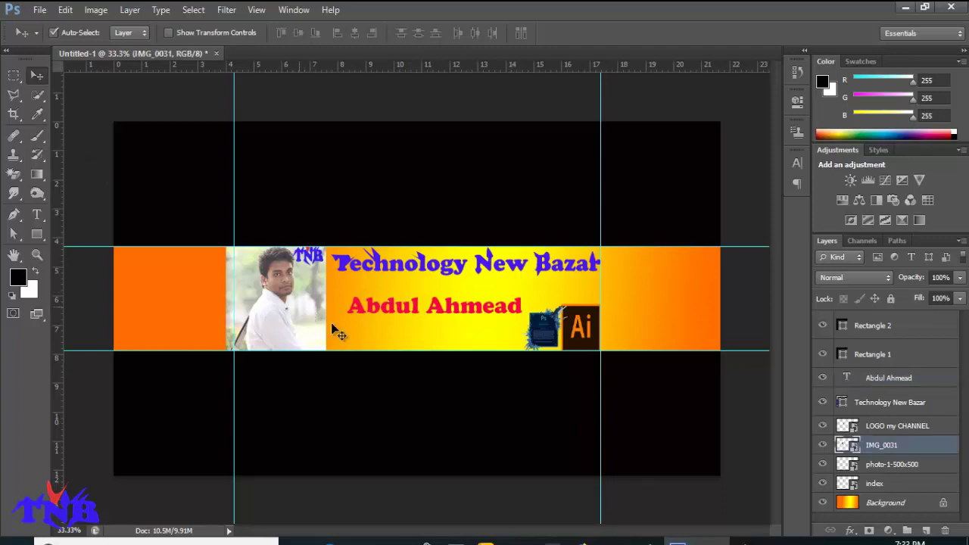
click(959, 278)
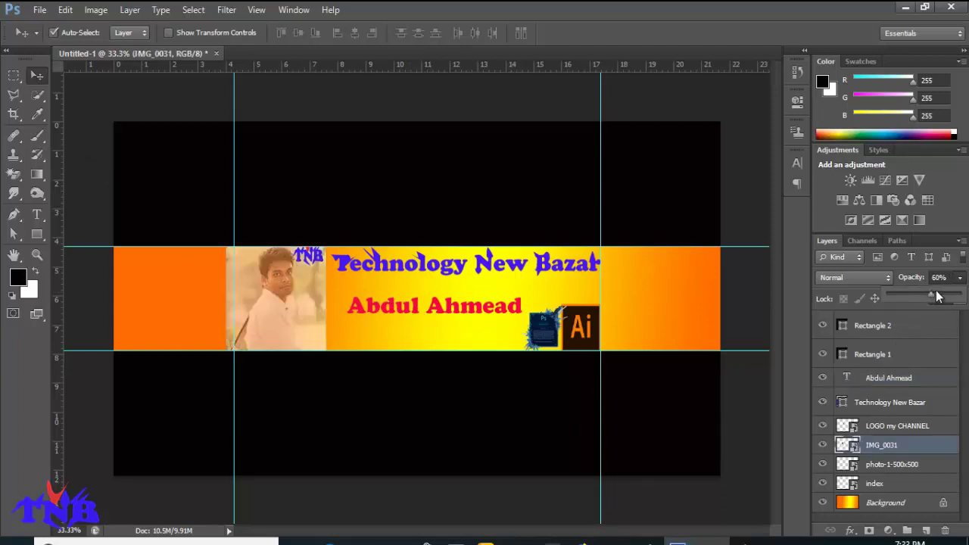